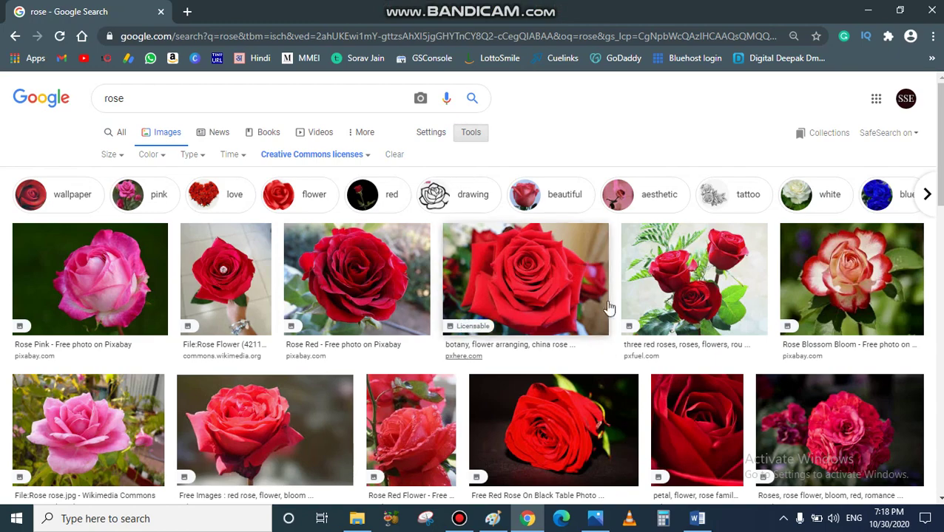
- Show keyboard.jpg in Photos, then minimize it to reveal the rose image results
mouse_move(595, 518)
left_click(592, 436)
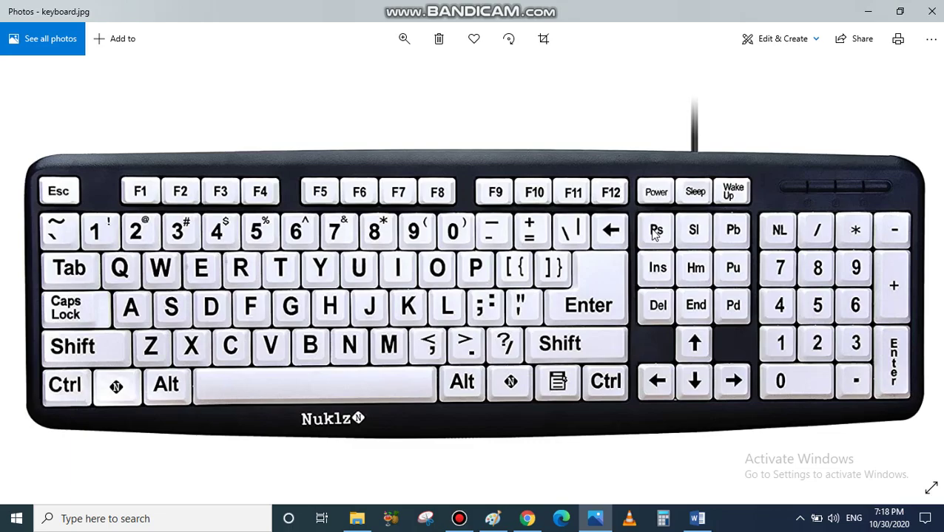
left_click(870, 11)
- Scroll through the Creative Commons rose results, then bring keyboard.jpg back to the front
scroll(492, 275, "down", 5)
scroll(499, 284, "up", 5)
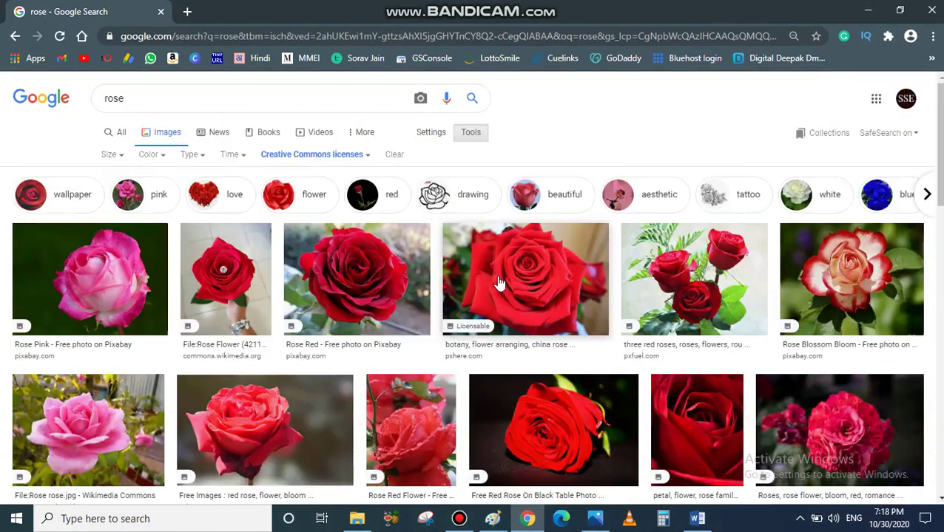
scroll(499, 284, "down", 1)
scroll(497, 218, "up", 1)
scroll(480, 246, "down", 4)
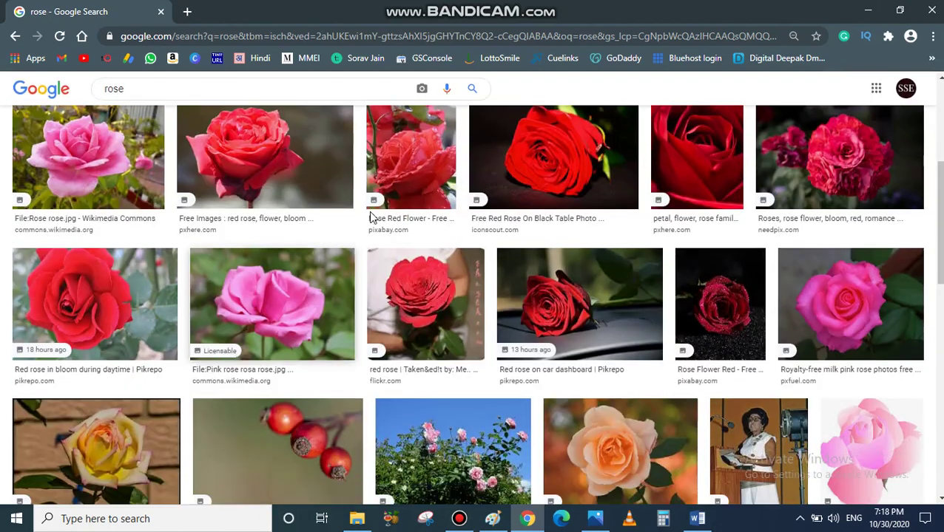
scroll(499, 314, "down", 3)
scroll(499, 311, "up", 6)
scroll(492, 285, "up", 1)
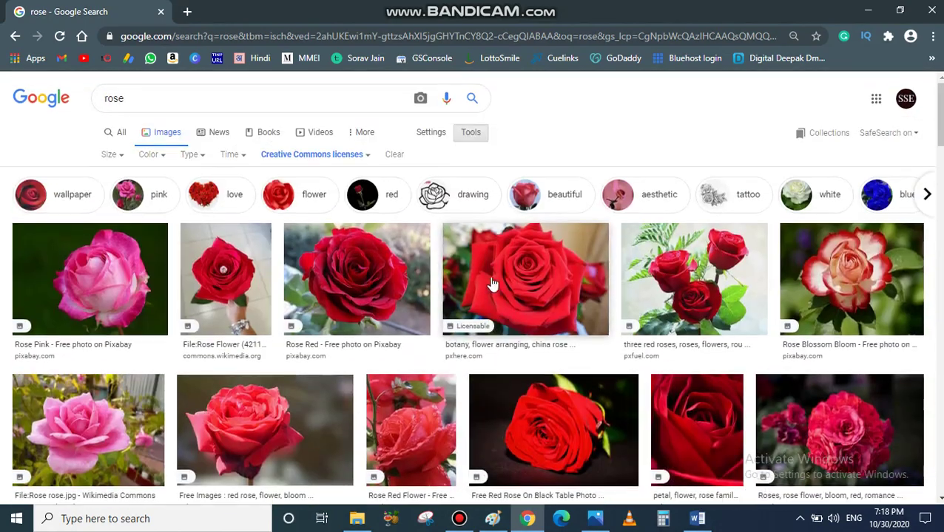
left_click(663, 518)
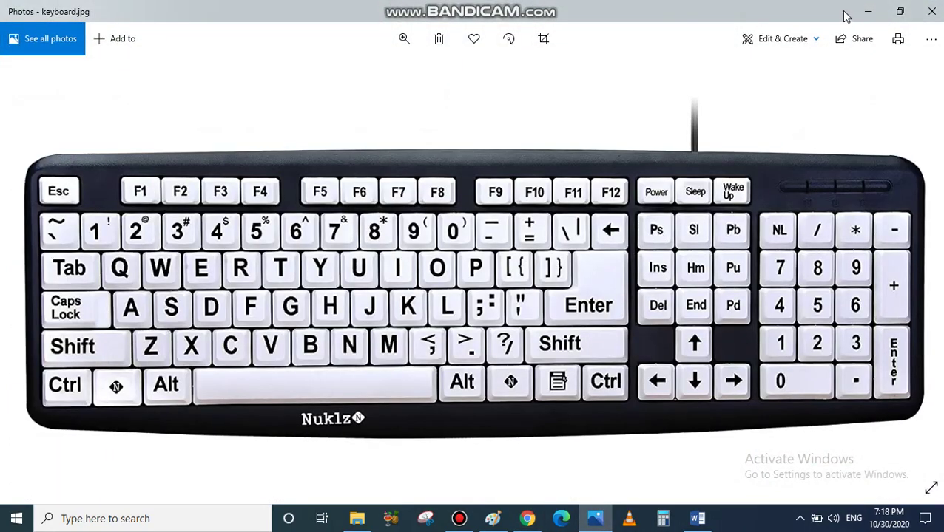
- Minimize the Photos window showing keyboard.jpg so Chrome's rose results reappear
left_click(867, 11)
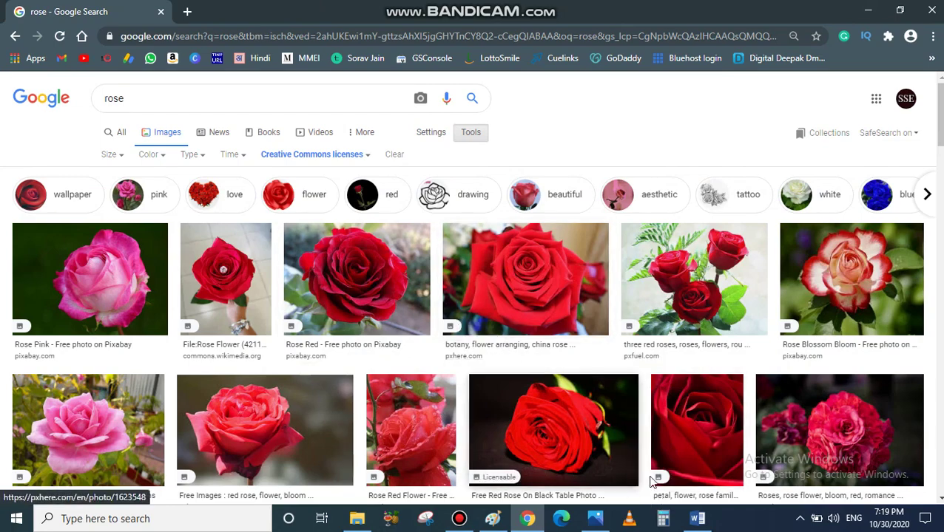
- In Word, delete the old rose screenshot and paste the new rose results capture, then return to Chrome
left_click(696, 520)
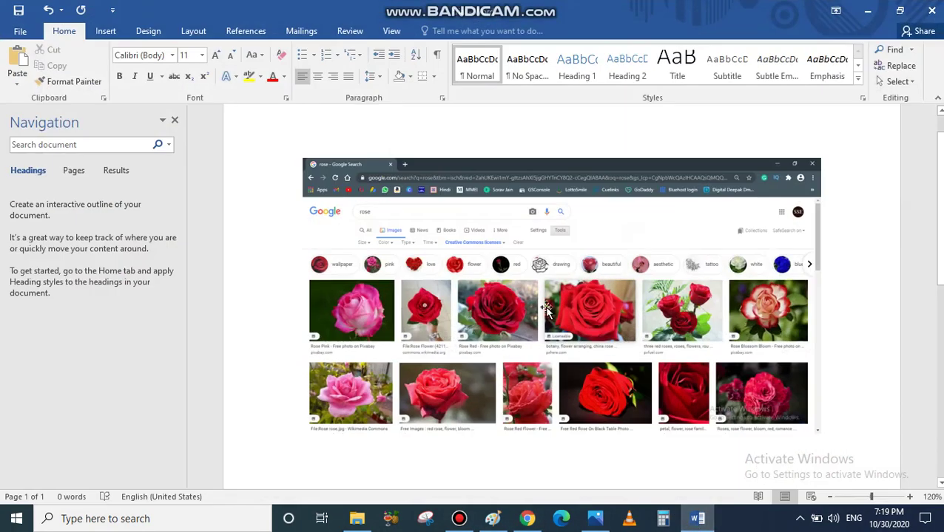
left_click(502, 290)
key("Delete")
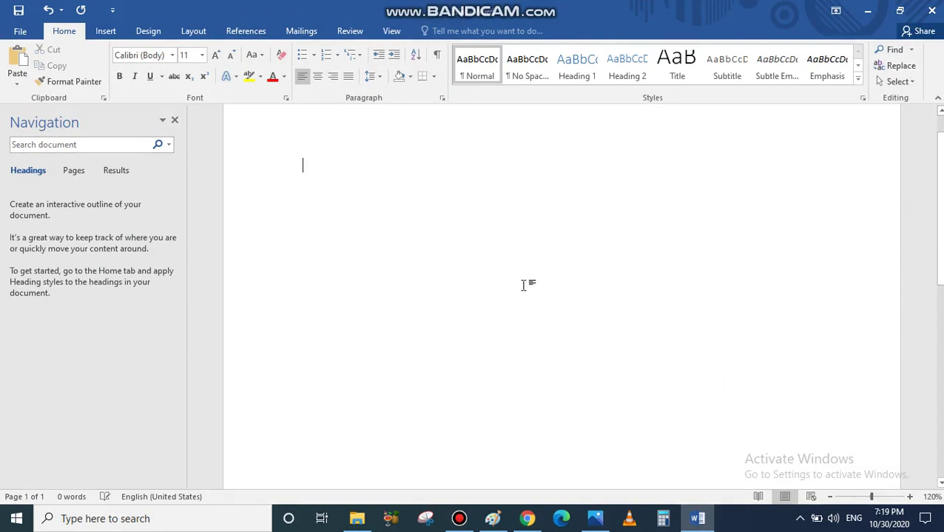
right_click(337, 168)
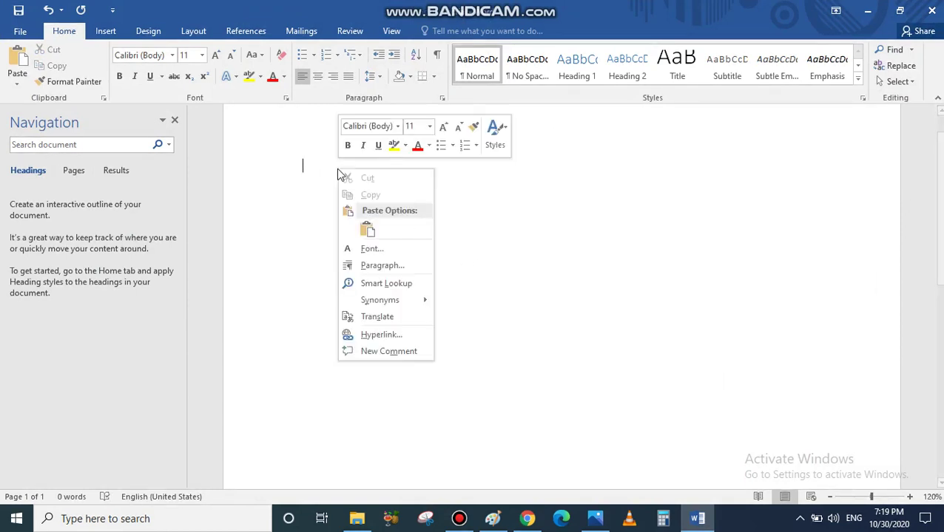
left_click(370, 234)
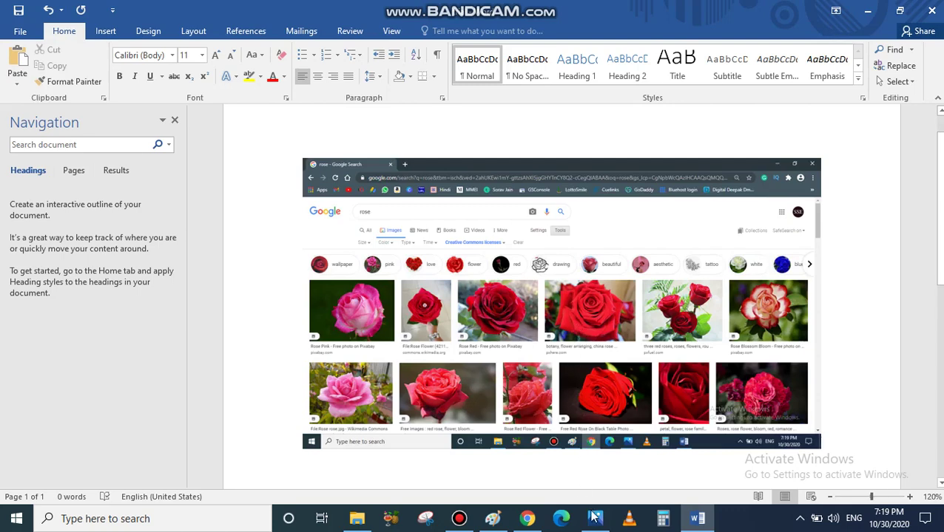
left_click(526, 520)
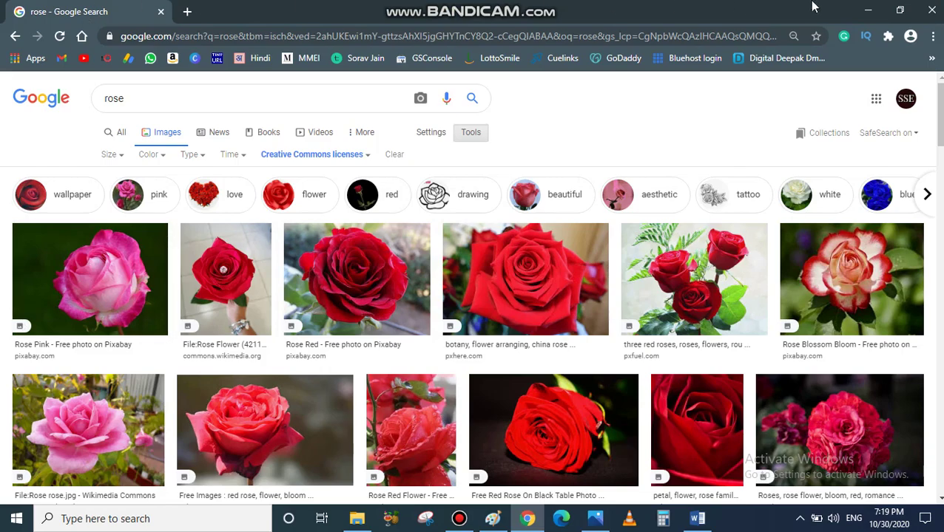
- Scroll further down the rose image results, then bring keyboard.jpg in Photos to the front
scroll(480, 258, "down", 6)
scroll(480, 222, "down", 5)
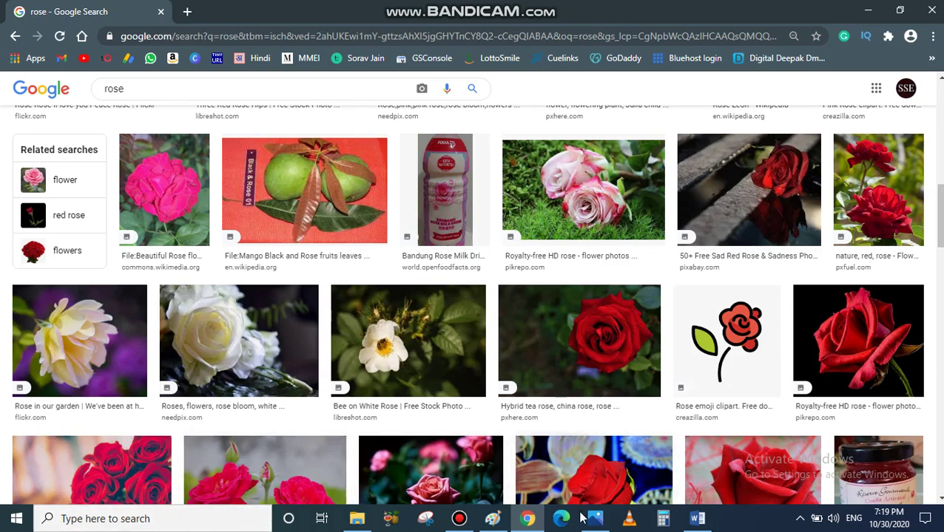
mouse_move(595, 519)
left_click(605, 459)
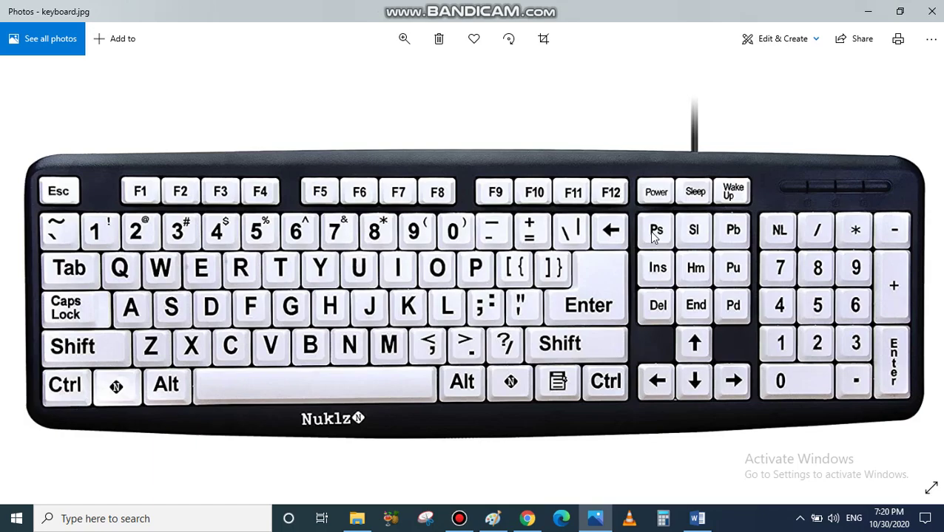
- Switch to Word and place the insertion point below the rose screenshot
left_click(868, 12)
left_click(595, 518)
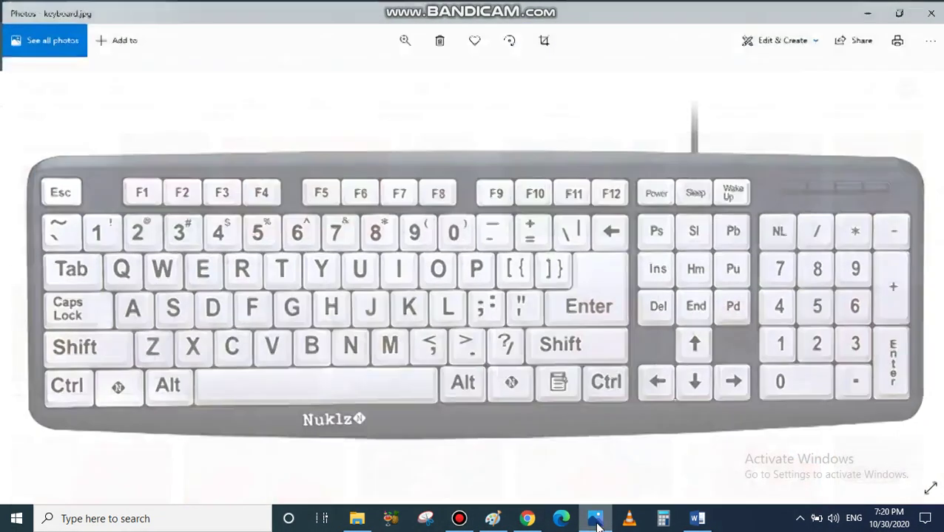
left_click(697, 518)
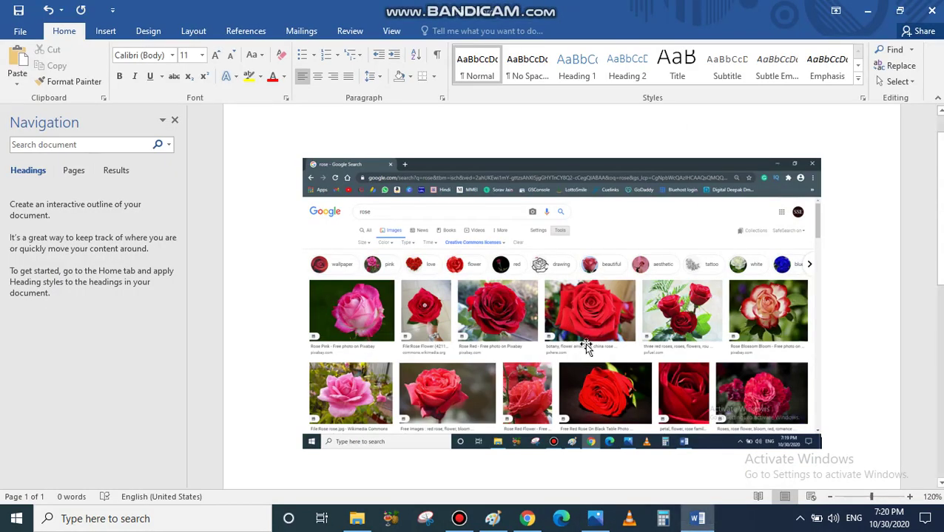
left_click(591, 348)
scroll(591, 344, "down", 5)
scroll(466, 257, "down", 2)
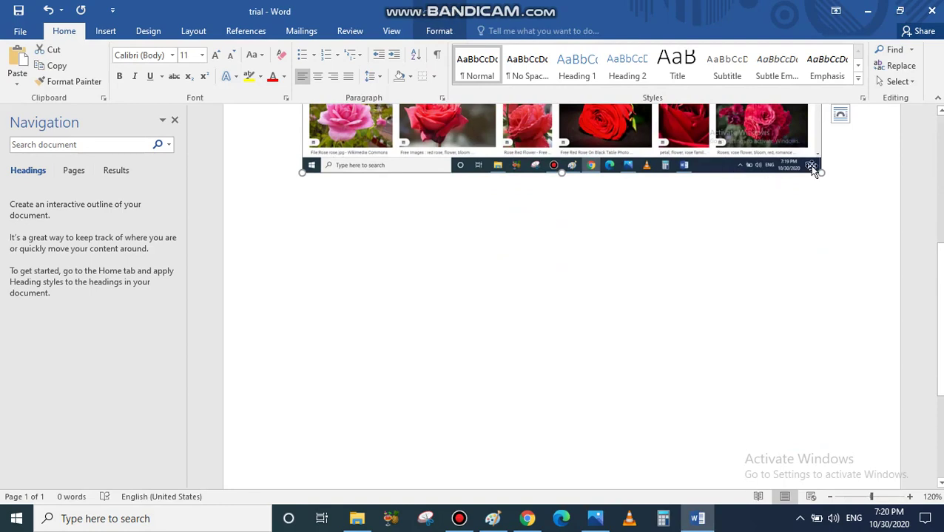
left_click(844, 173)
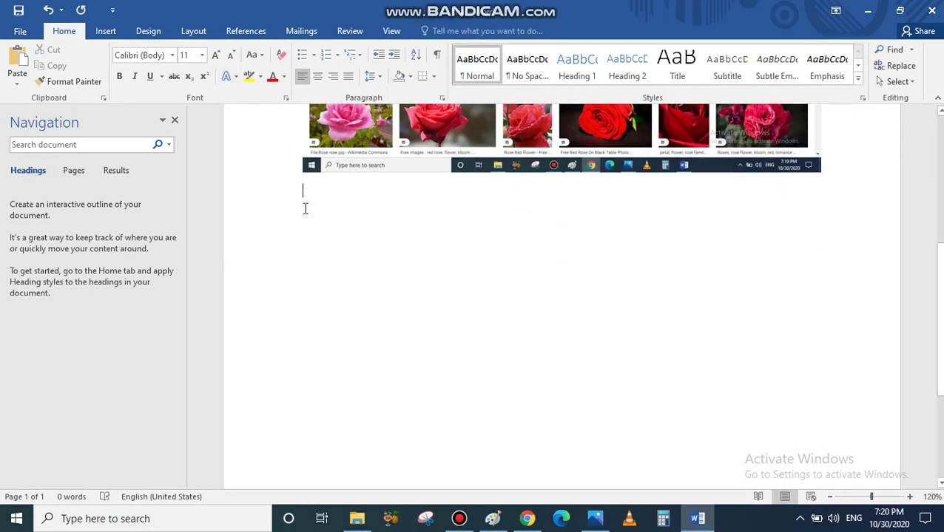
- Paste the keyboard.jpg screenshot below the rose capture and compare it with the Photos window
right_click(330, 211)
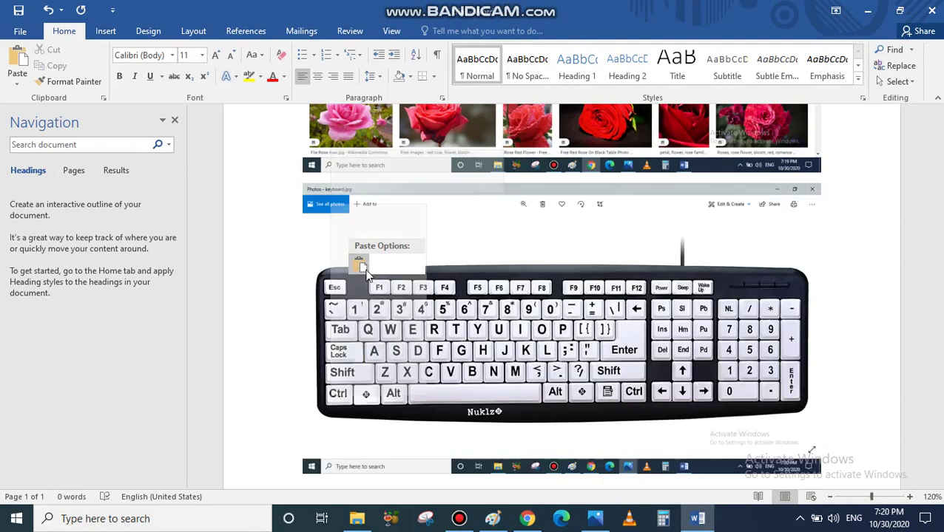
left_click(362, 268)
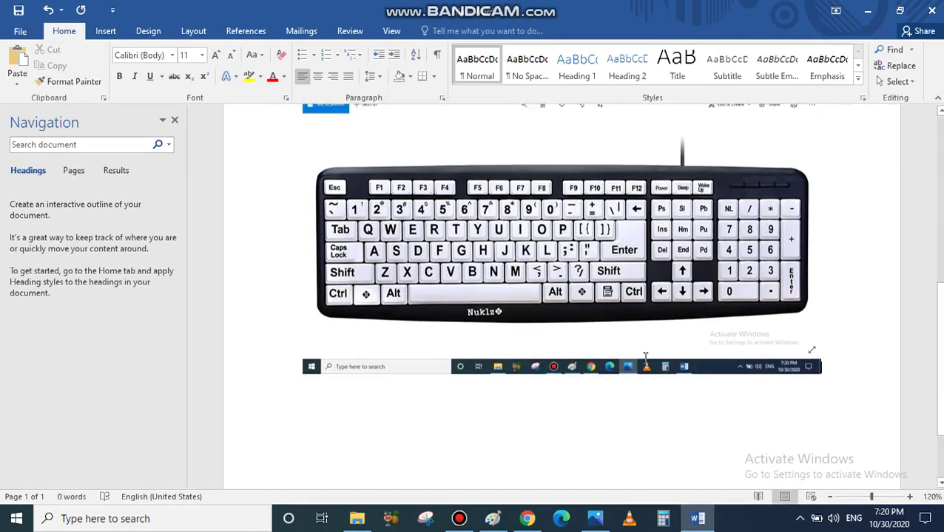
scroll(649, 350, "down", 2)
scroll(531, 311, "up", 2)
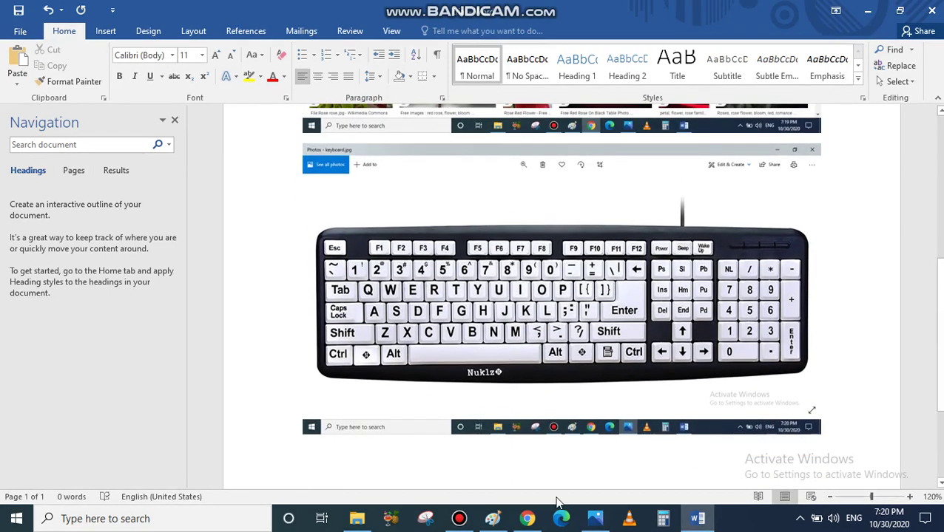
left_click(595, 518)
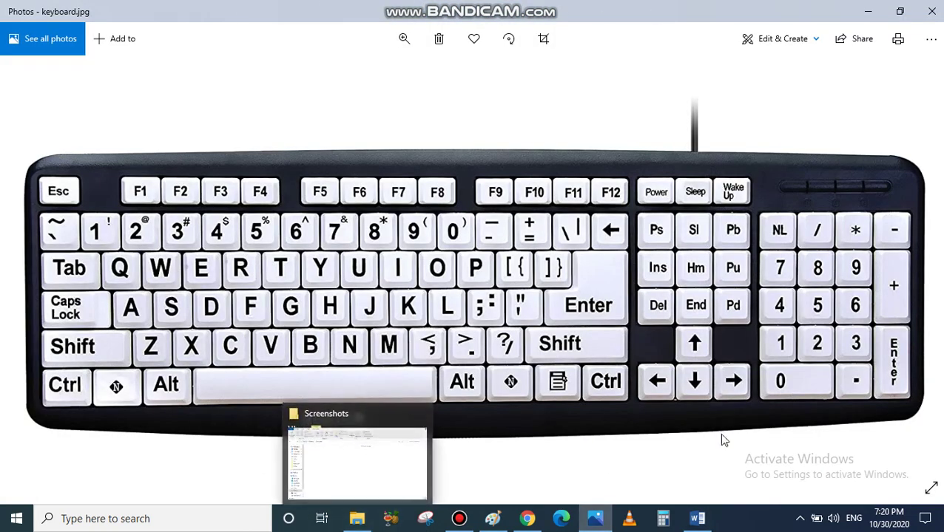
left_click(869, 12)
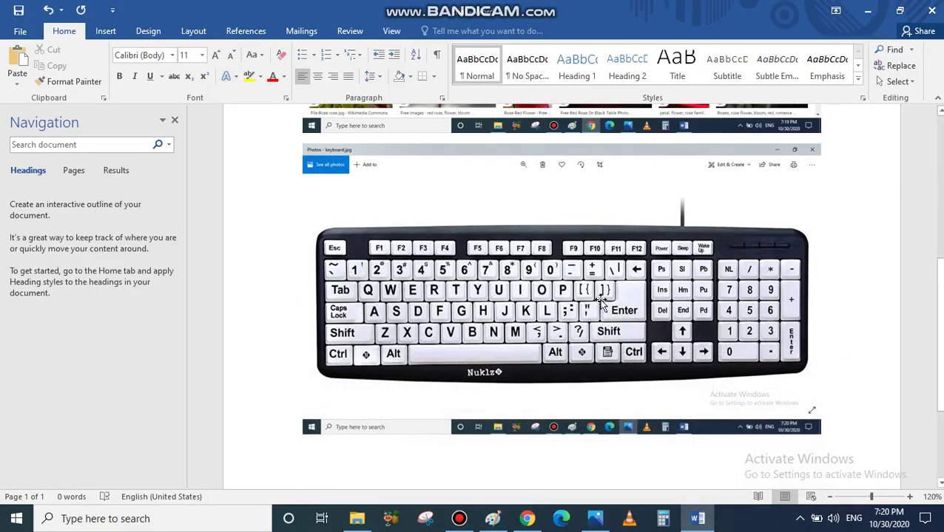
scroll(598, 303, "down", 1)
scroll(460, 265, "up", 1)
scroll(460, 264, "up", 1)
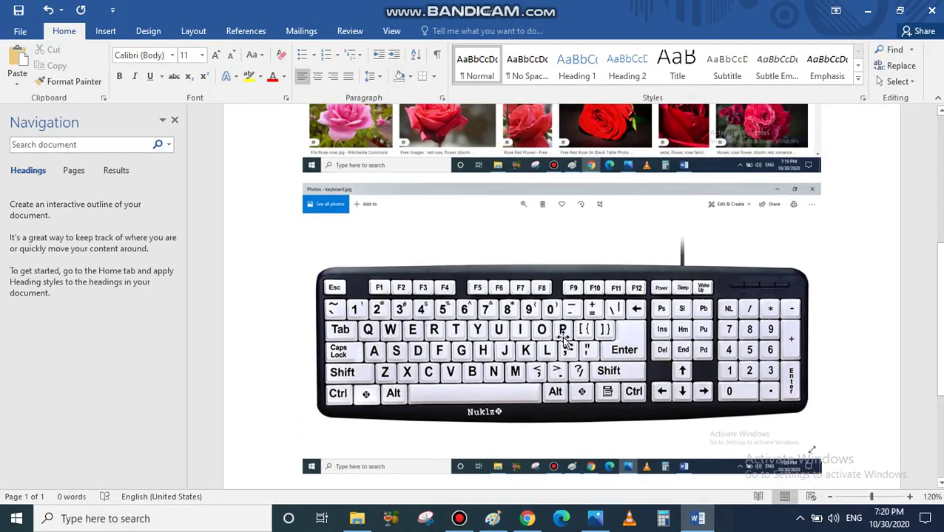
scroll(503, 299, "up", 2)
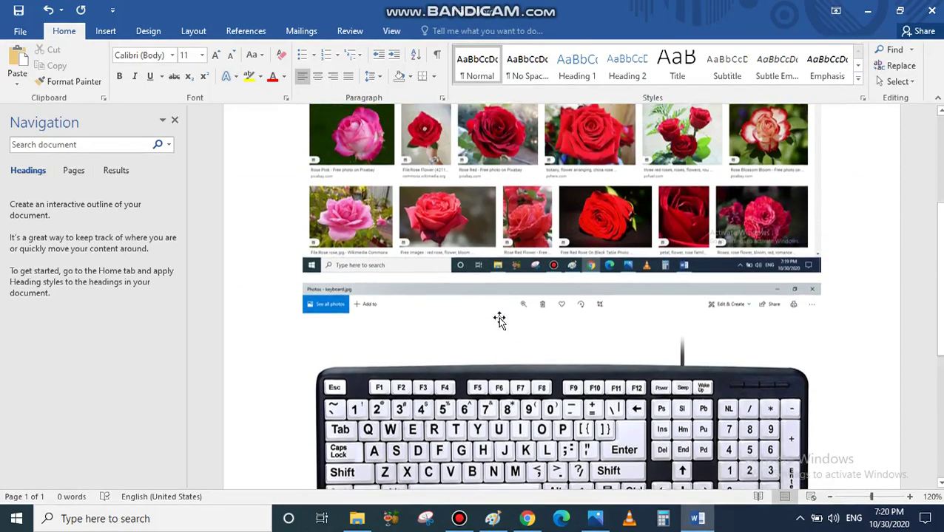
scroll(499, 320, "down", 1)
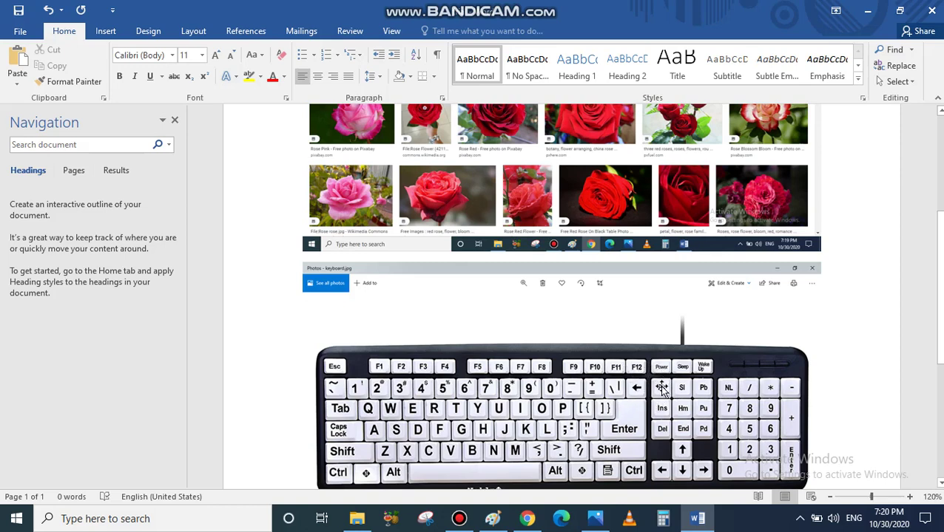
scroll(661, 389, "down", 2)
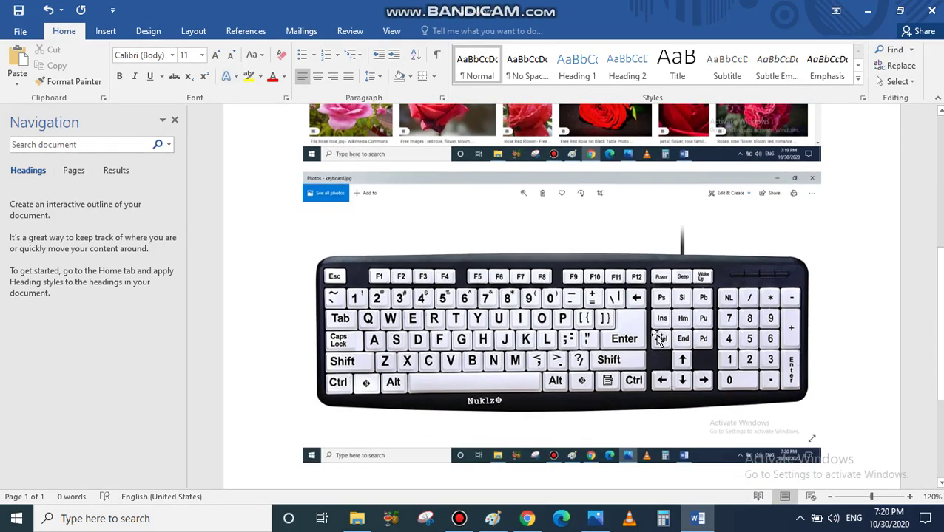
scroll(702, 222, "down", 2)
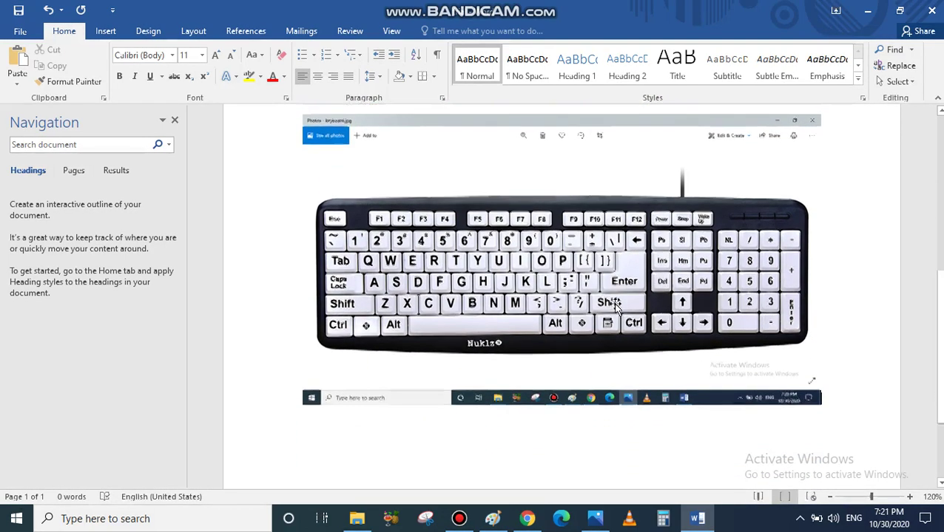
scroll(799, 248, "down", 2)
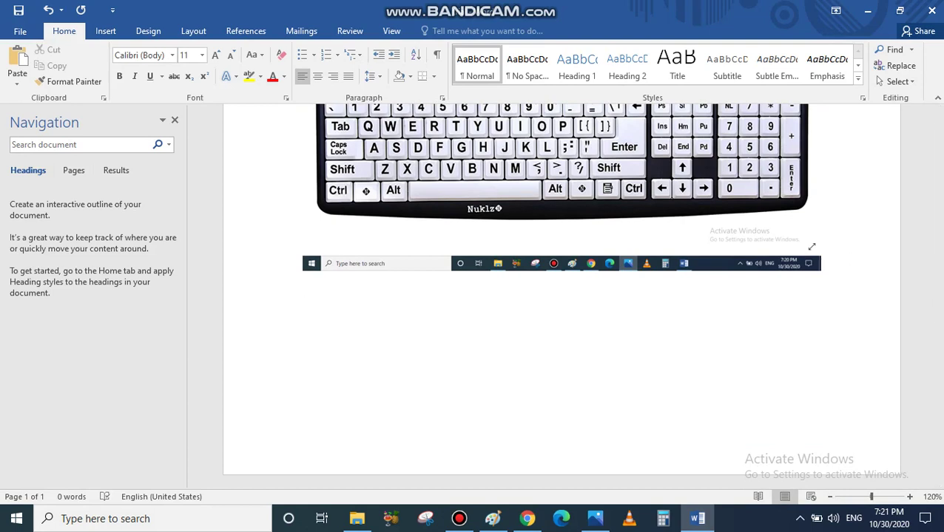
- Paste the captured screenshot onto the new page 2 and scroll the document to check it
right_click(330, 288)
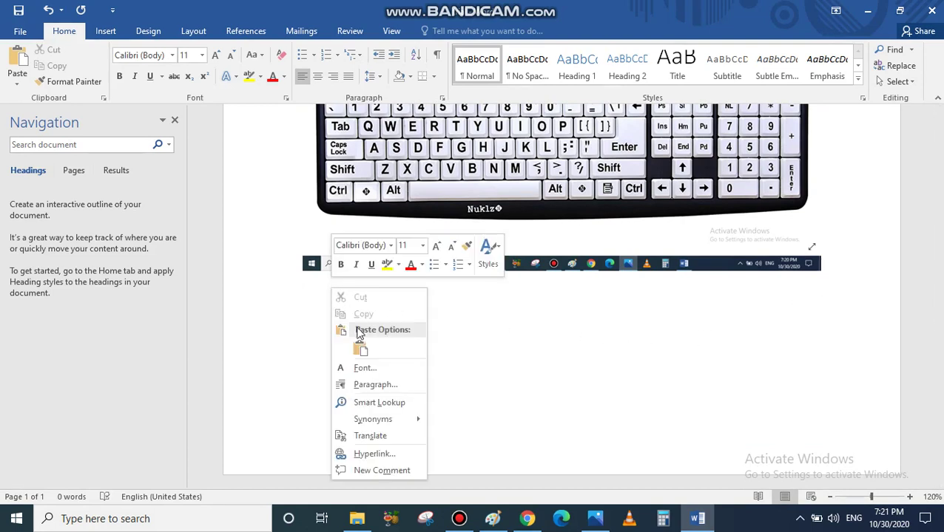
left_click(361, 351)
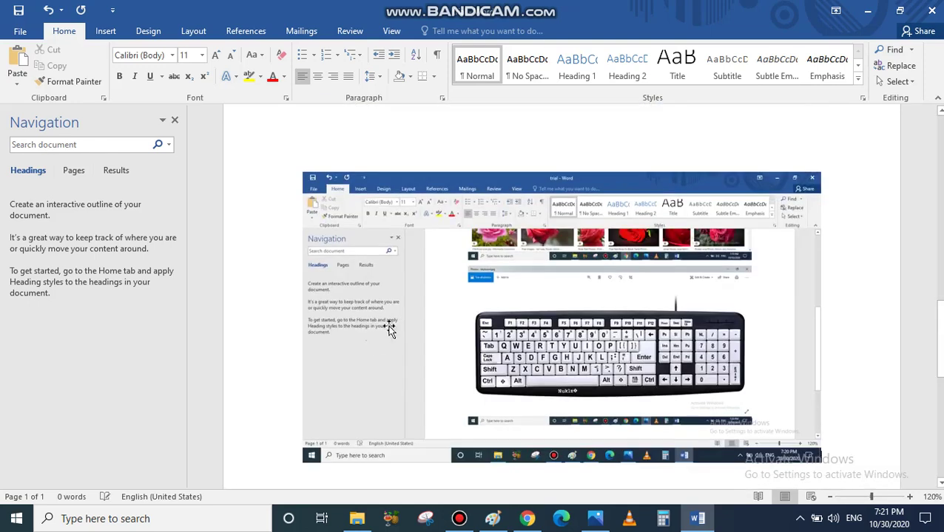
scroll(616, 257, "up", 1)
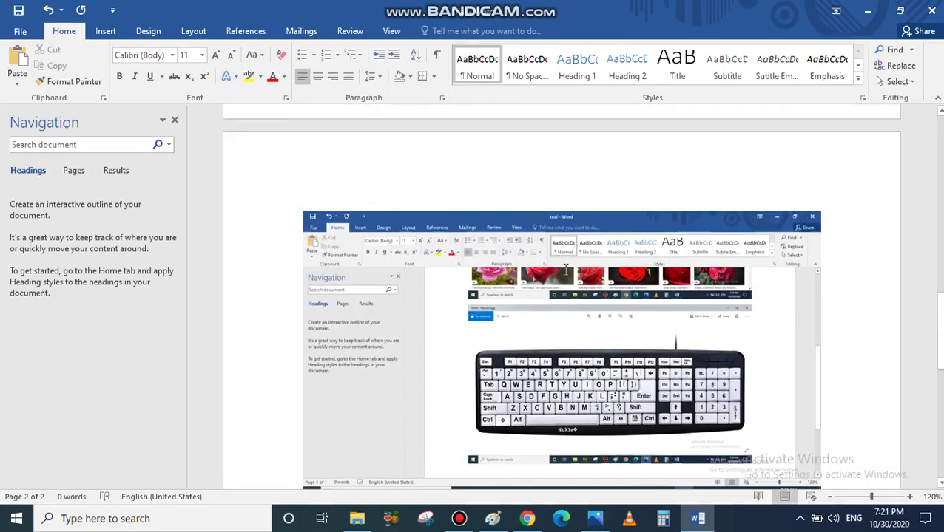
scroll(565, 278, "up", 3)
scroll(223, 289, "up", 2)
scroll(345, 272, "up", 2)
scroll(345, 272, "up", 1)
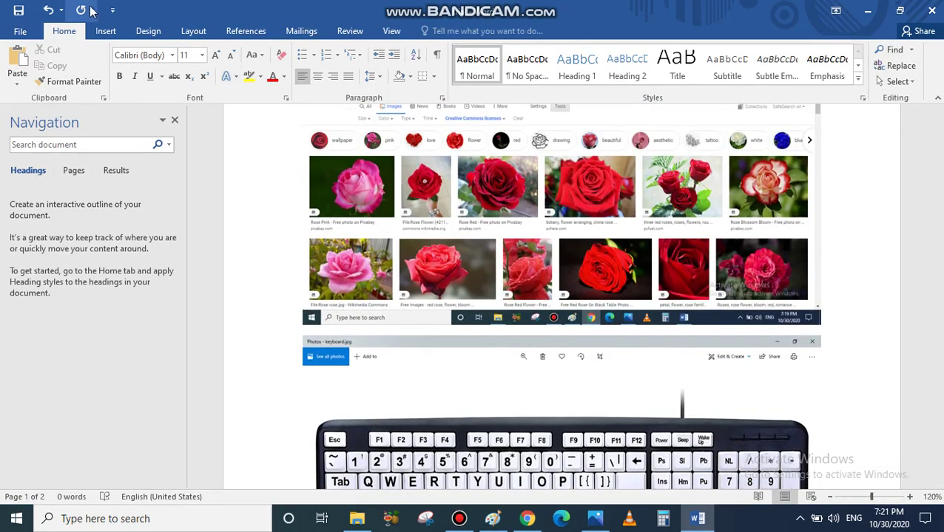
scroll(624, 219, "down", 3)
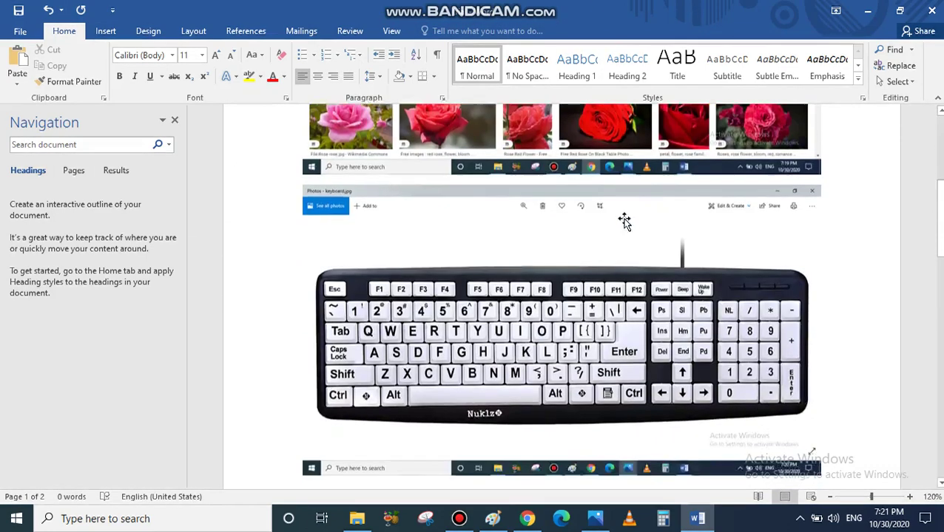
scroll(592, 204, "down", 3)
scroll(586, 203, "down", 3)
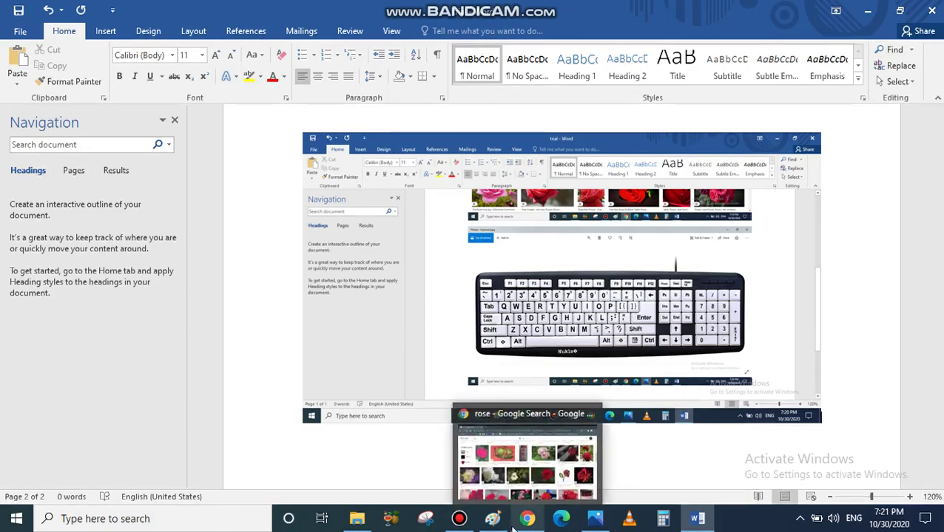
- Undo the pasted screenshots on the Paint canvas, leaving only the rose images, then minimize Paint
left_click(491, 520)
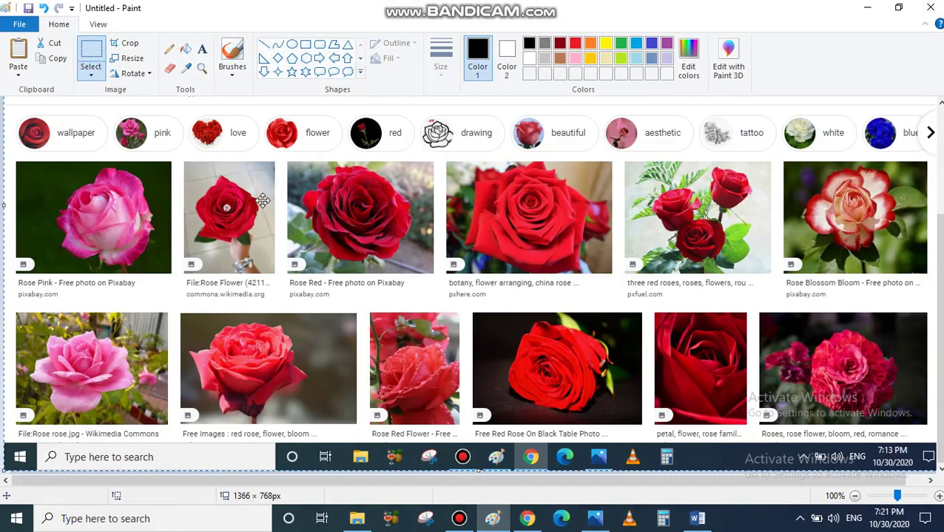
key("ctrl+z")
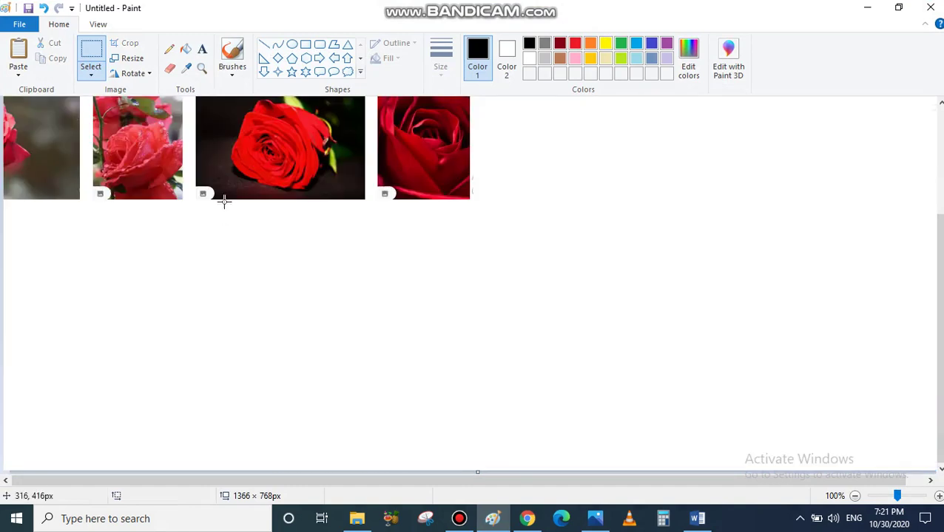
scroll(239, 182, "up", 3)
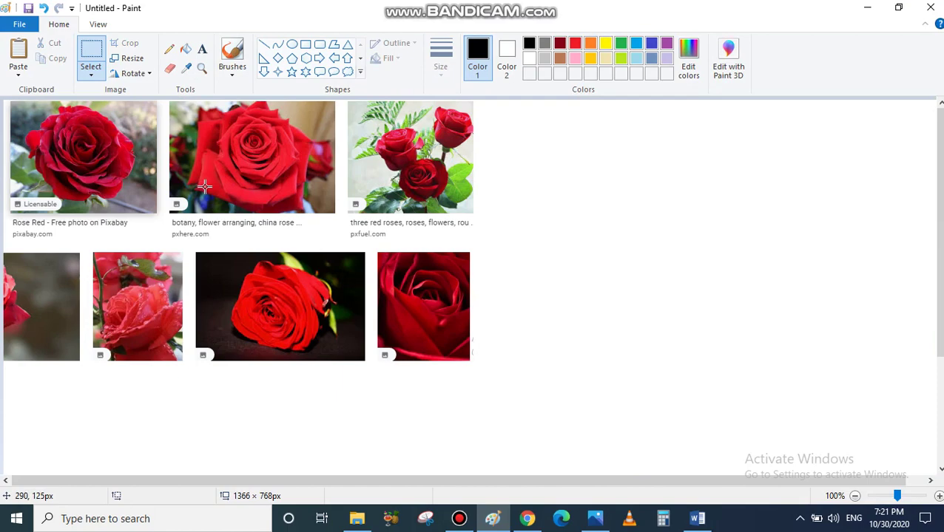
key("ctrl+v")
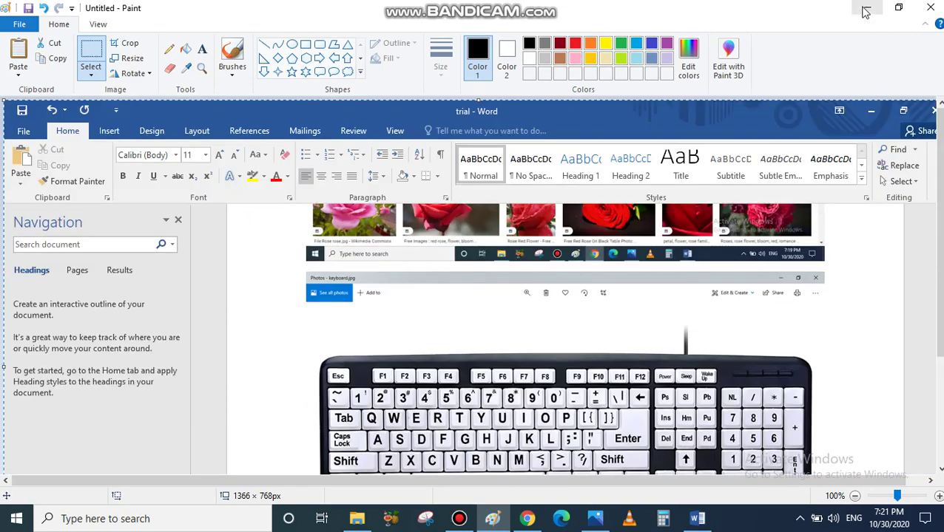
key("ctrl+z")
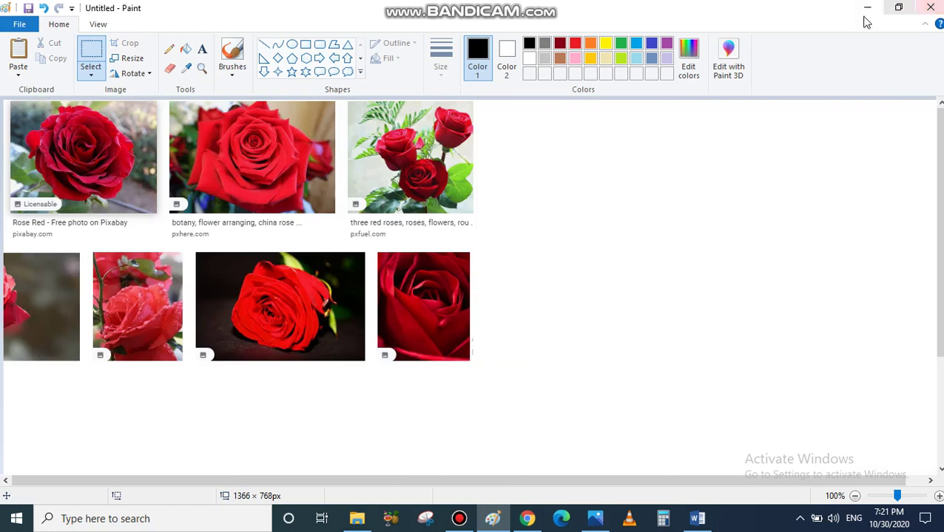
left_click(866, 9)
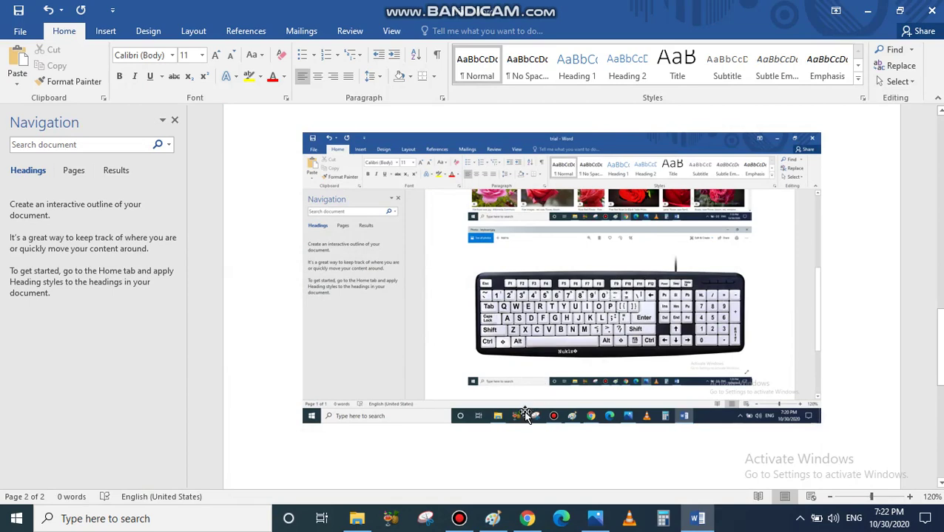
- Open Pictures\Screenshots in File Explorer, find it empty, and go back to Word
left_click(358, 519)
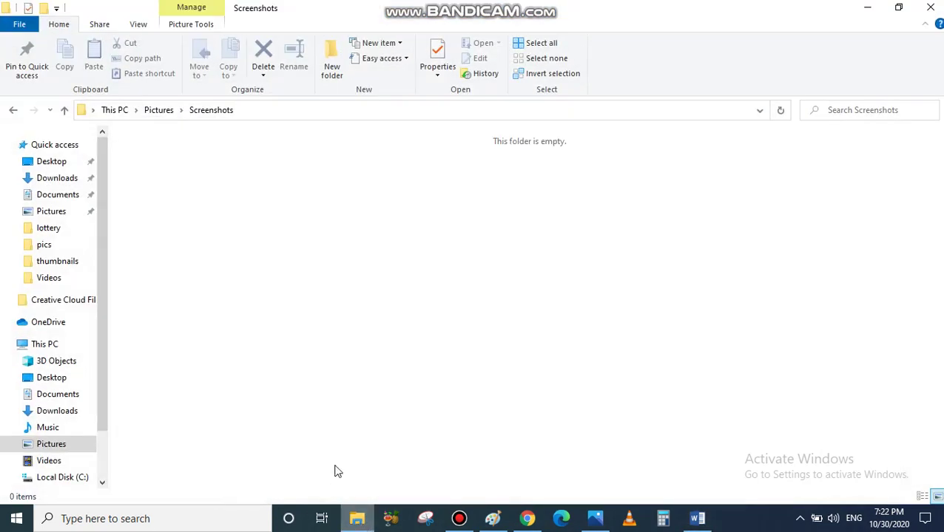
left_click(44, 447)
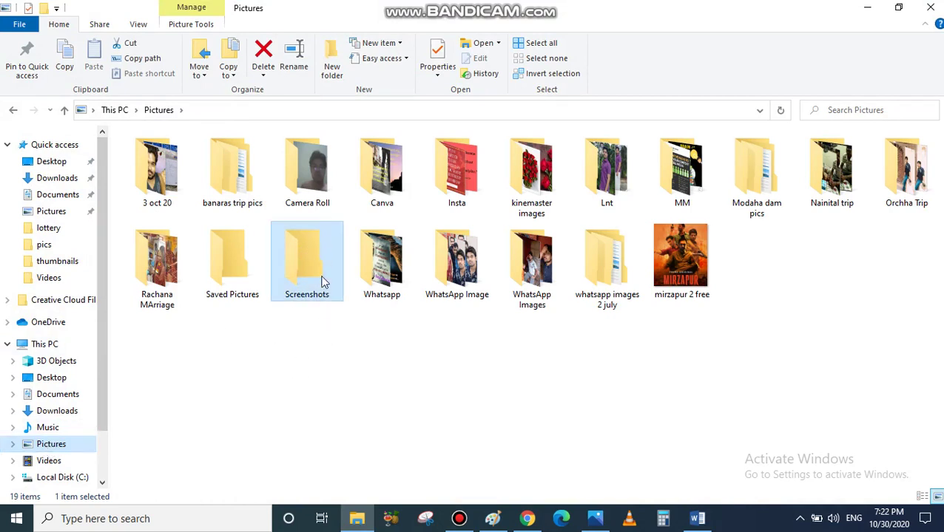
double_click(312, 269)
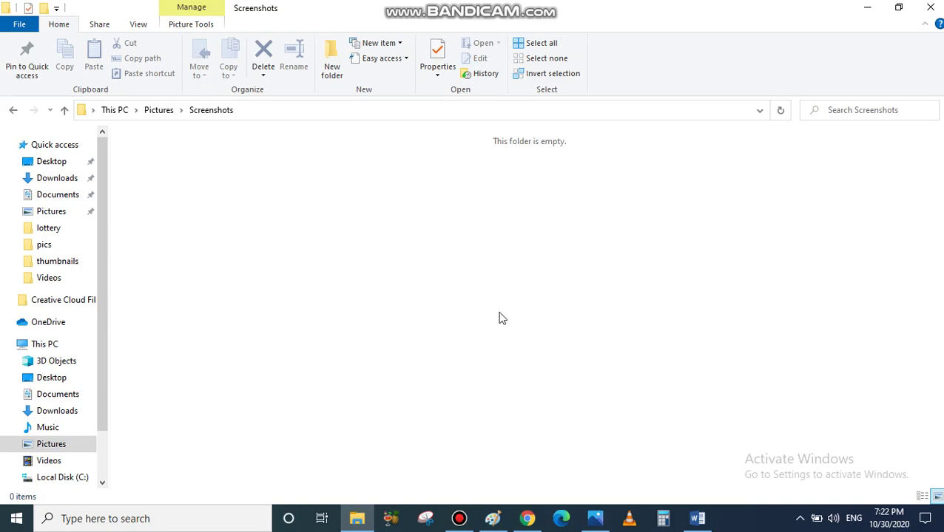
left_click(697, 518)
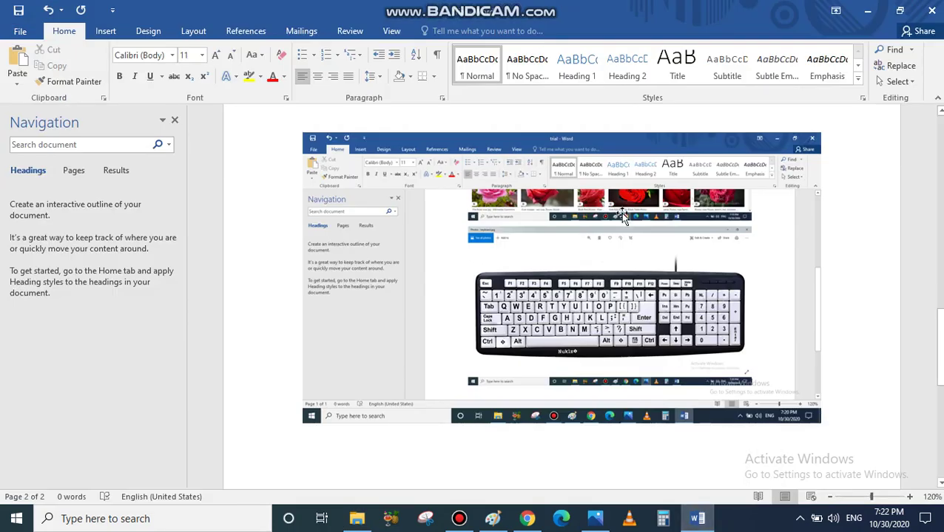
- Scroll over the rose and keyboard screenshots in Word, then bring up keyboard.jpg in Photos
scroll(625, 296, "up", 3)
scroll(618, 288, "up", 3)
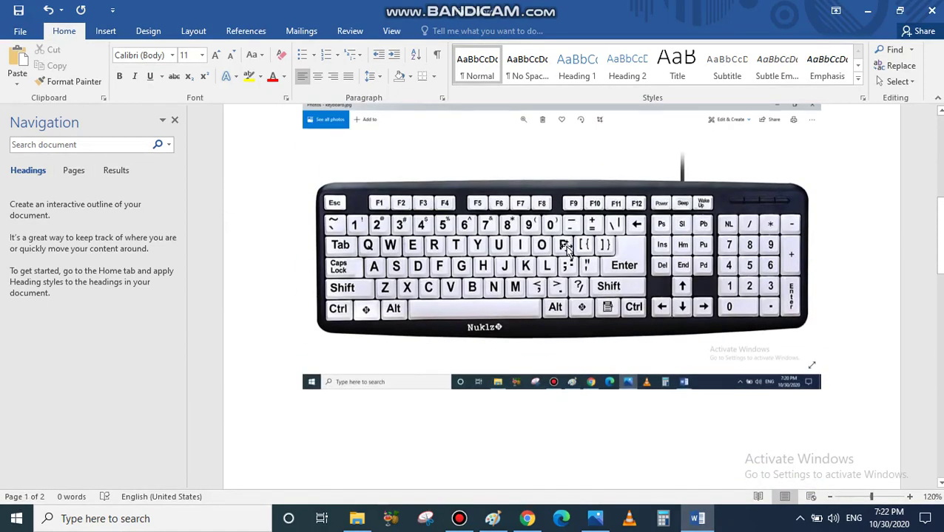
scroll(591, 274, "up", 2)
scroll(588, 296, "up", 5)
scroll(555, 296, "down", 1)
scroll(527, 274, "down", 1)
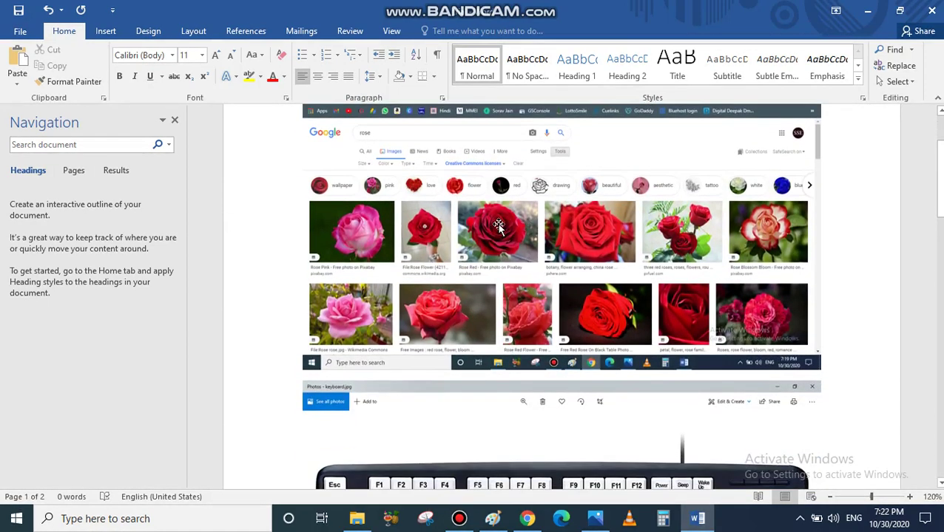
scroll(639, 281, "down", 3)
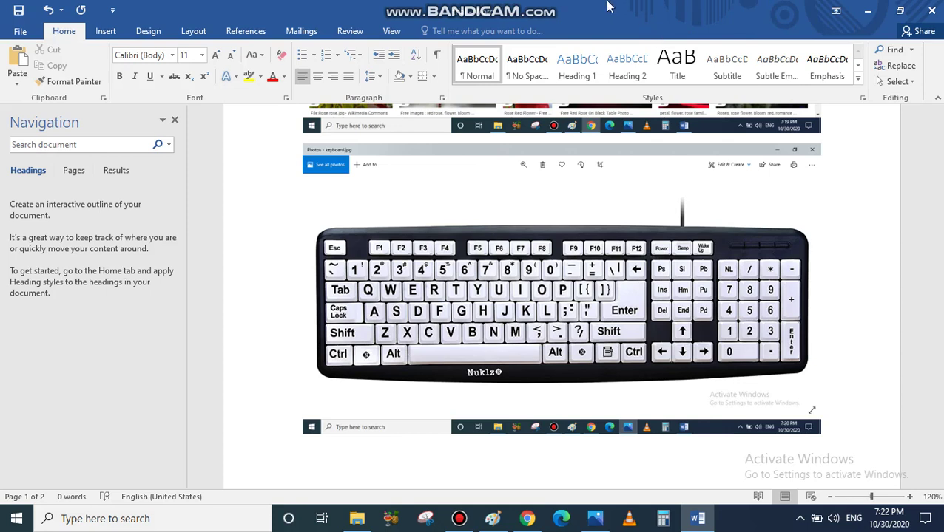
mouse_move(545, 18)
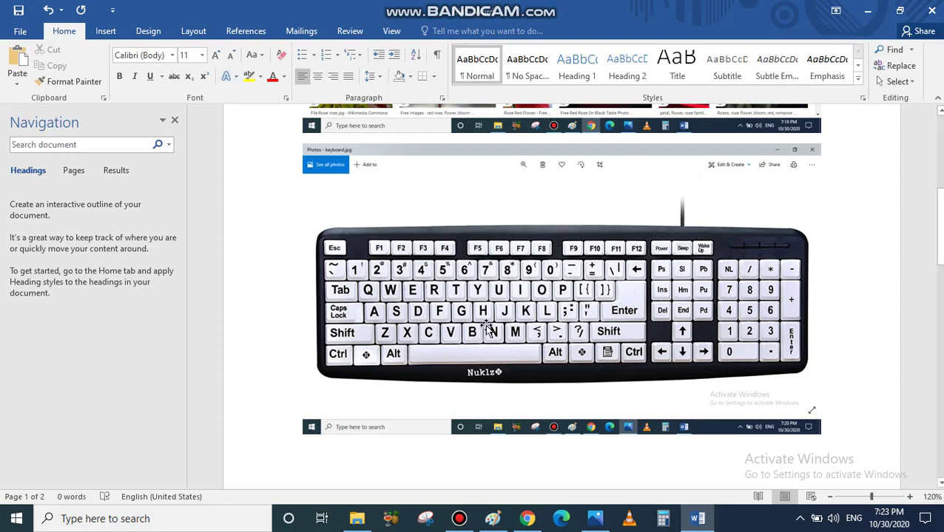
left_click(551, 455)
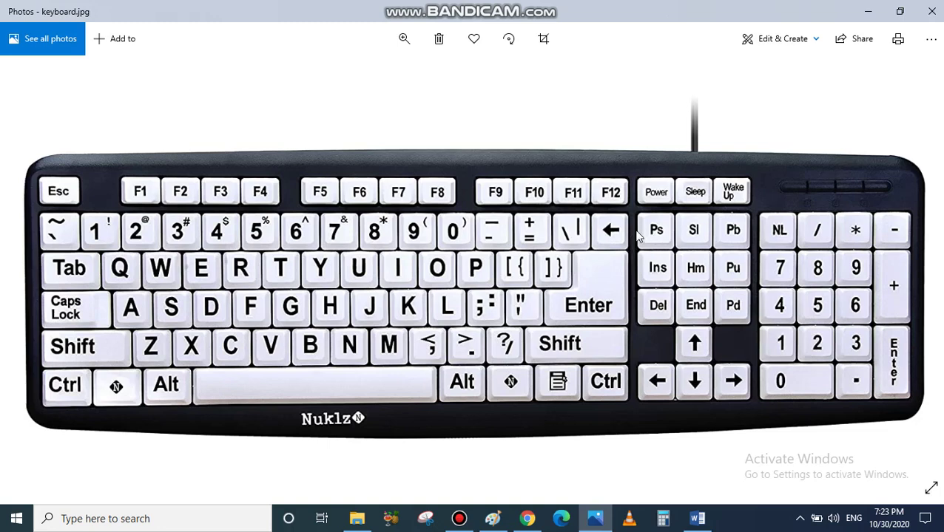
- Open the LottoSmile homepage from its bookmark in a new Chrome tab beside the rose search
left_click(866, 11)
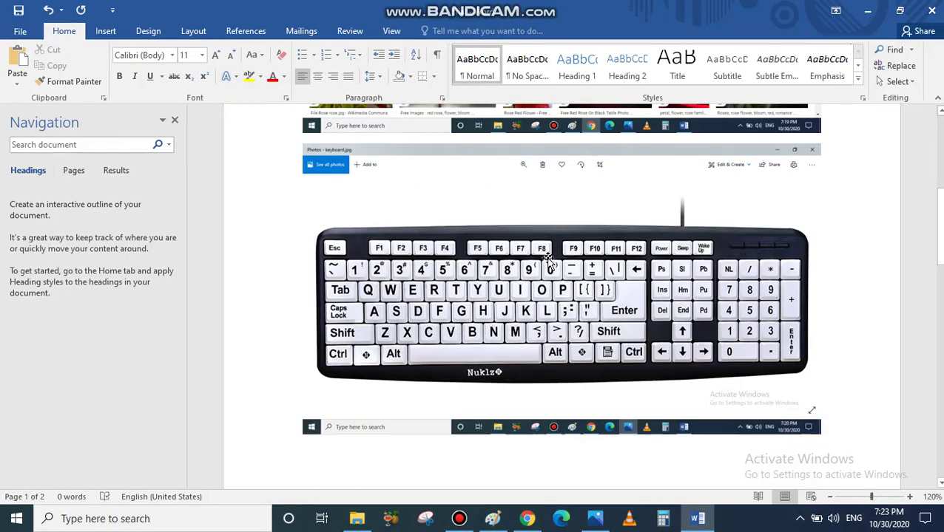
scroll(522, 252, "up", 5)
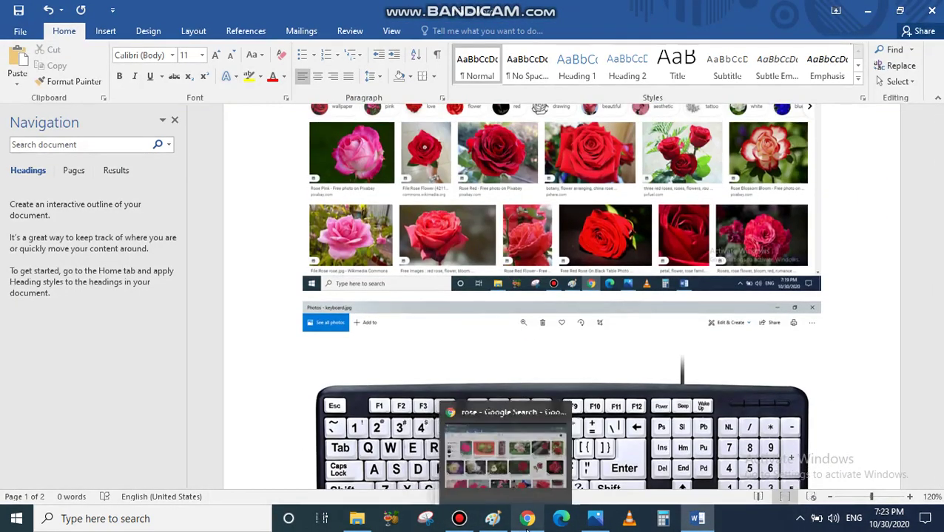
left_click(527, 518)
left_click(187, 12)
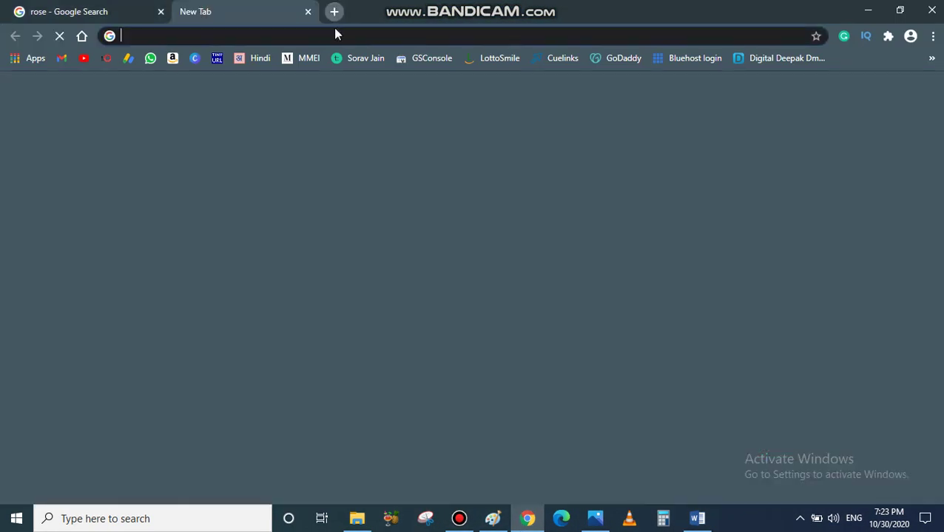
left_click(482, 59)
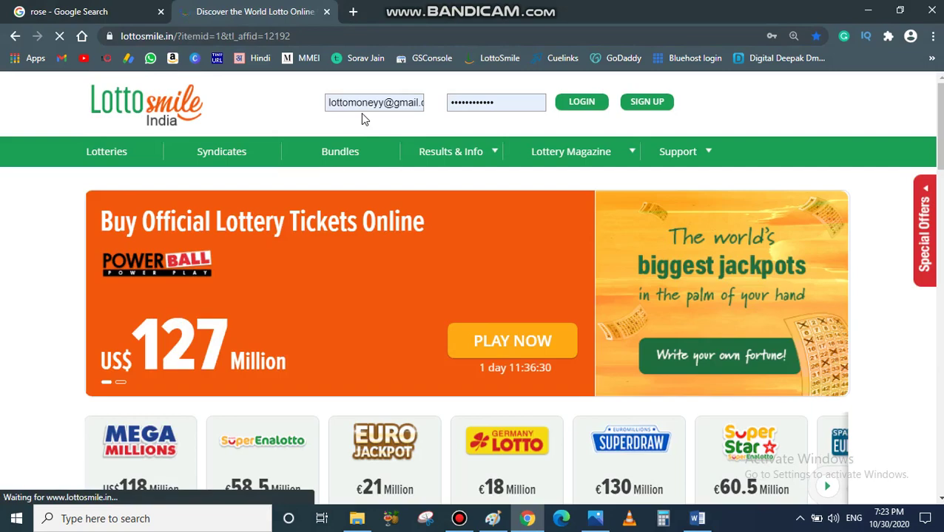
left_click(595, 519)
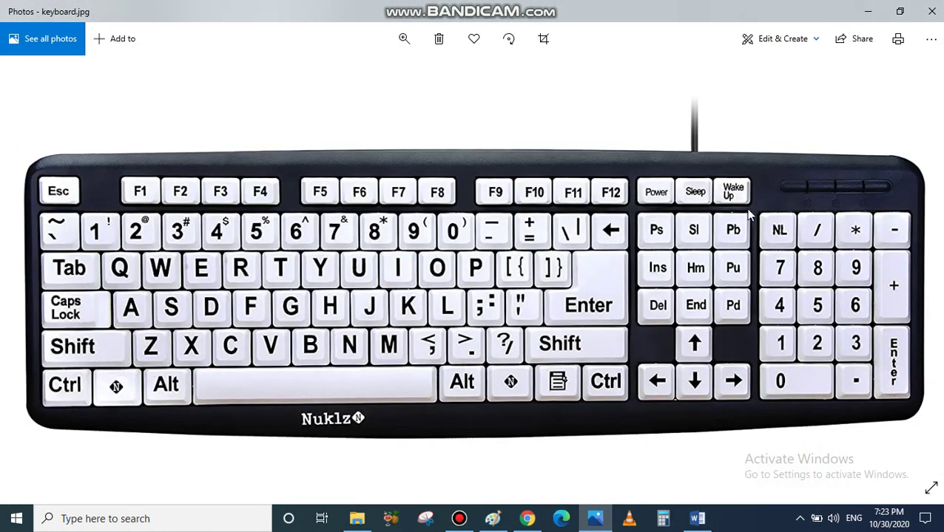
left_click(867, 11)
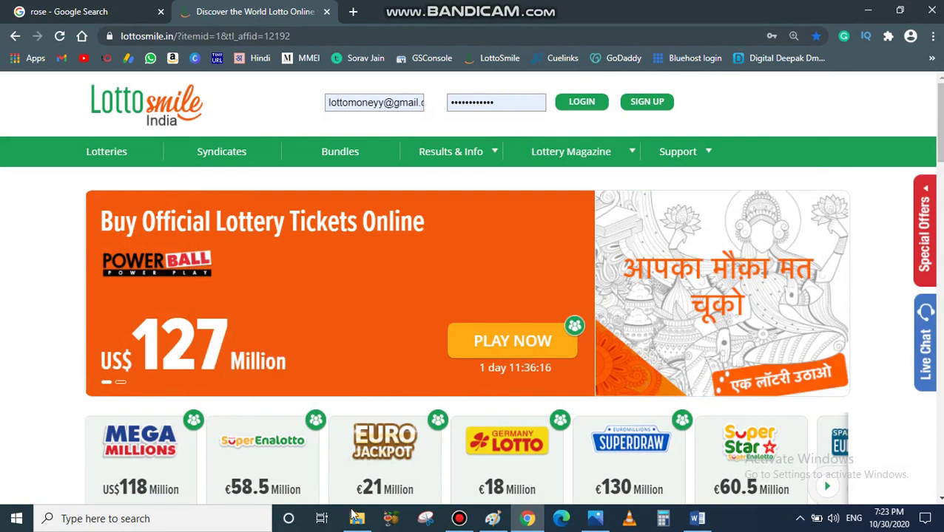
- Go to the Pictures folder in File Explorer and open its Screenshots folder to confirm Screenshot (3)
mouse_move(357, 518)
left_click(363, 474)
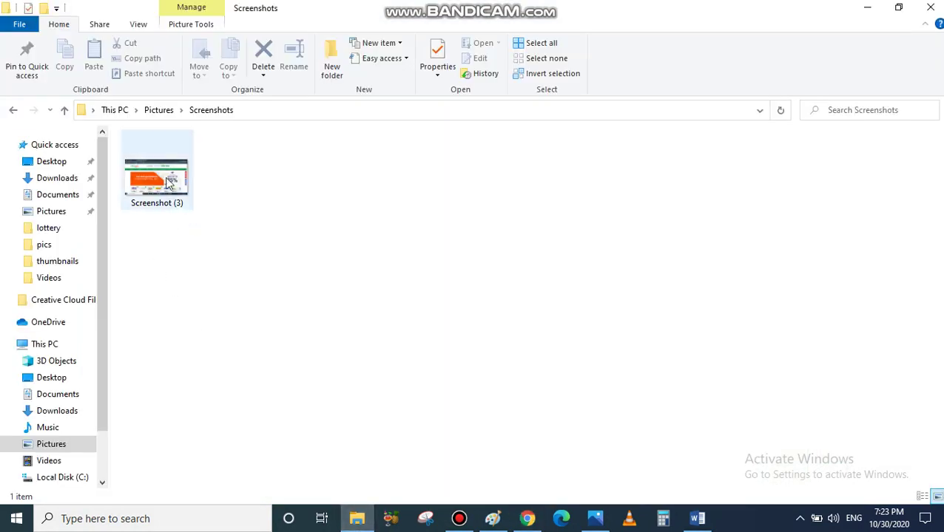
left_click(158, 110)
double_click(303, 289)
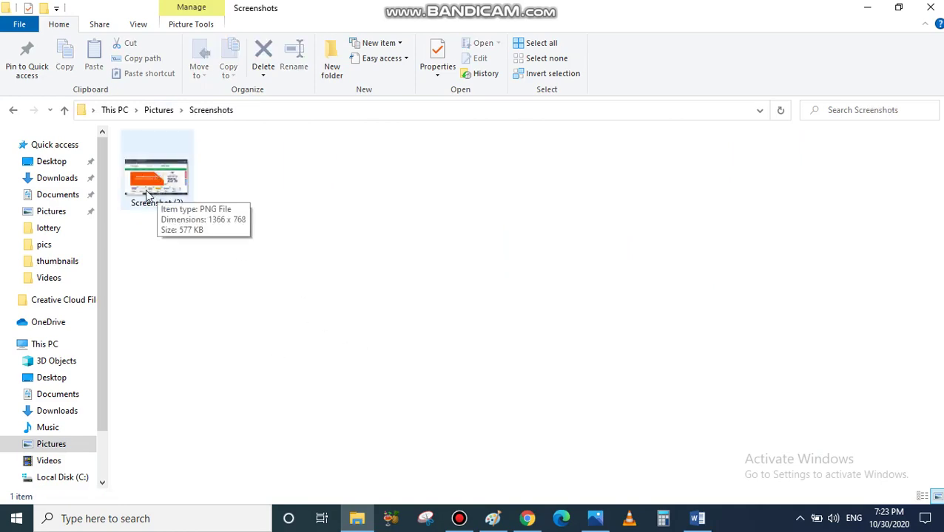
- Switch to the rose image search tab in Chrome and scroll the results
left_click(527, 519)
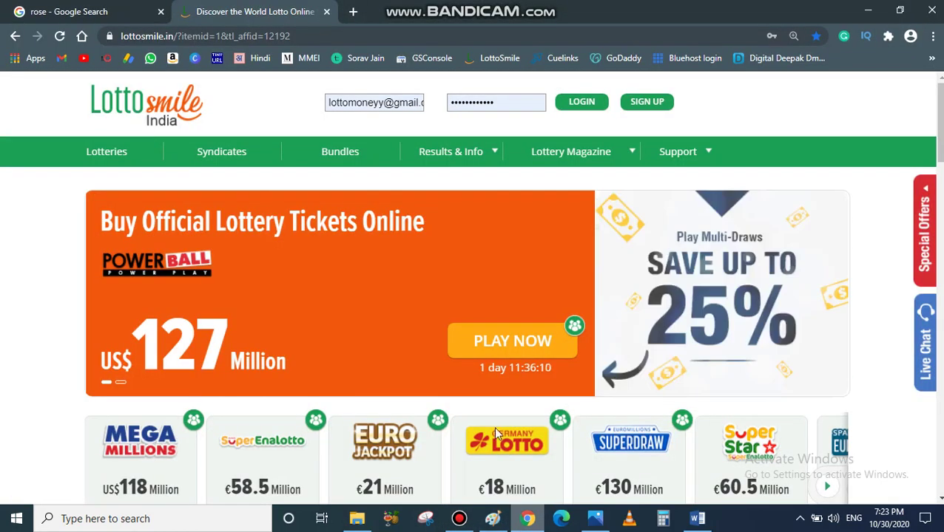
left_click(81, 6)
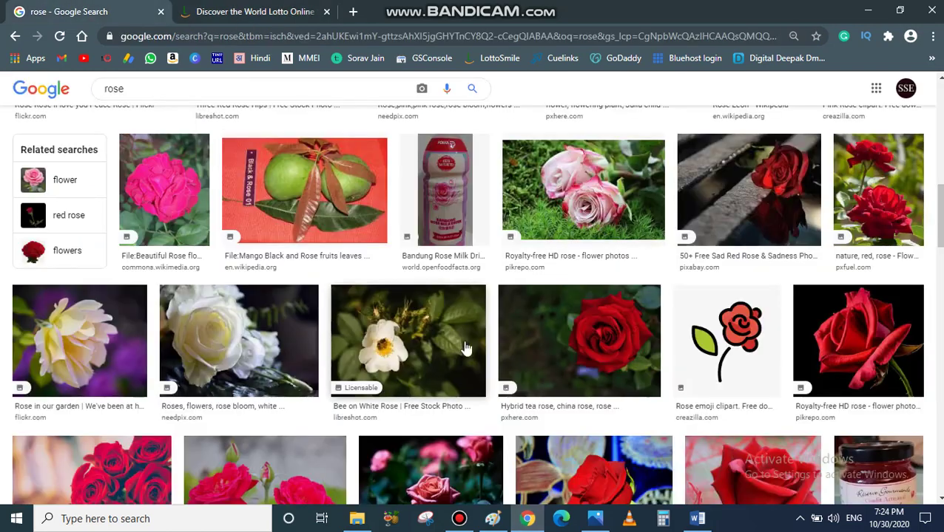
scroll(460, 359, "down", 3)
mouse_move(477, 529)
- Recheck the Screenshots folder, then return to the rose image results and scroll through them
left_click(356, 519)
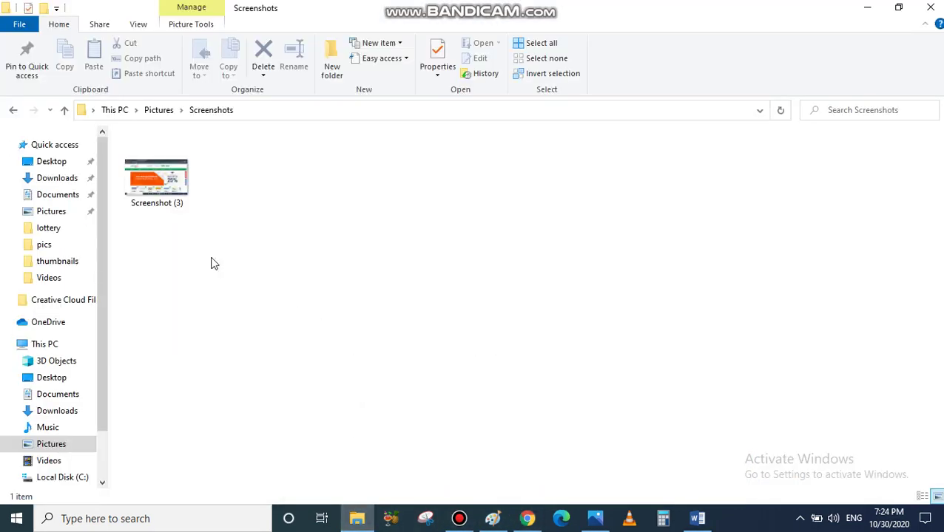
mouse_move(161, 183)
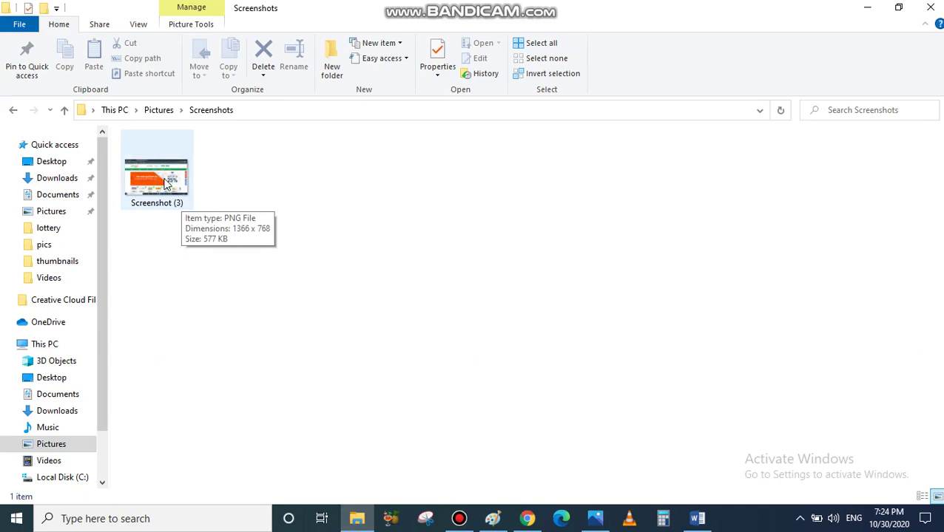
left_click(528, 518)
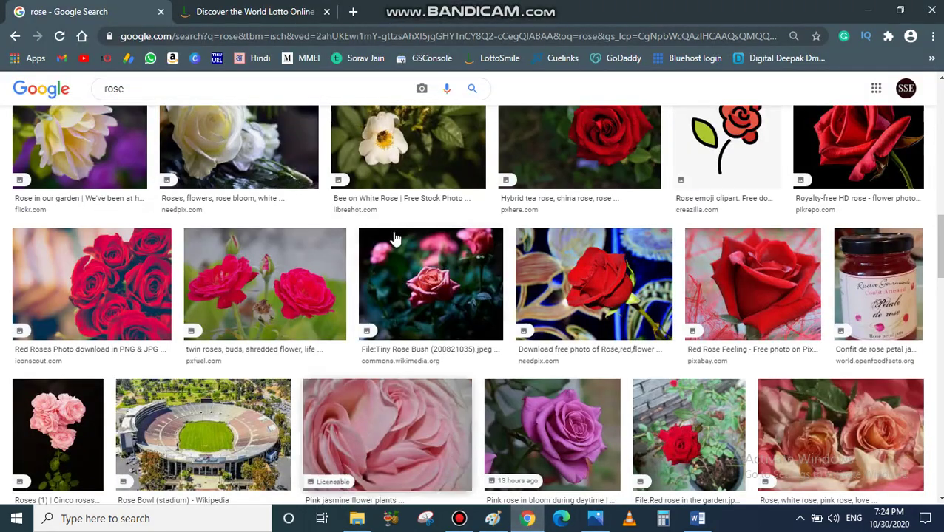
scroll(511, 304, "down", 2)
scroll(518, 303, "up", 2)
scroll(581, 300, "down", 1)
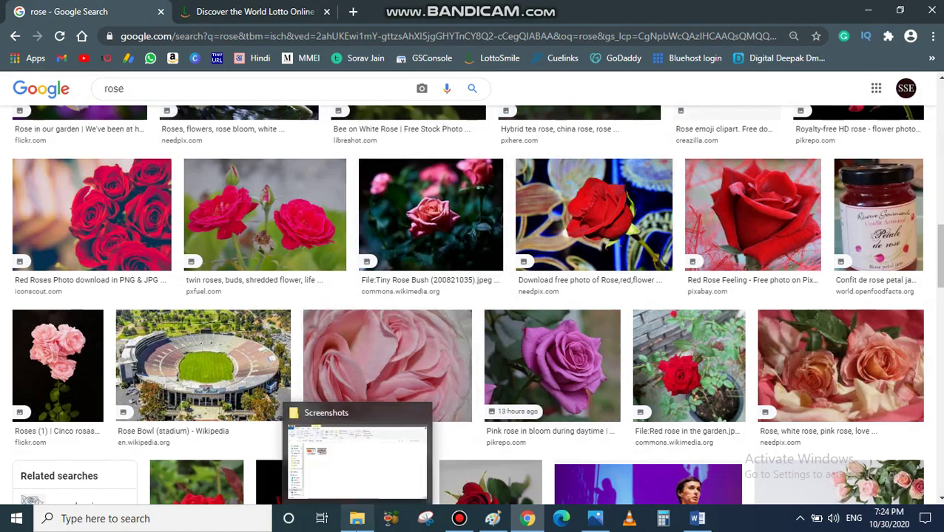
- Open Screenshot (4) from the Screenshots folder in the photo viewer
left_click(356, 518)
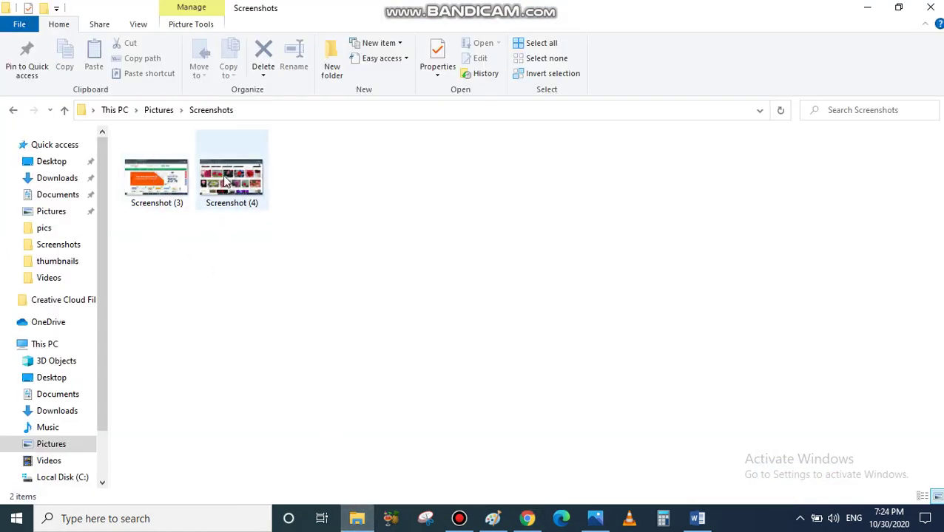
double_click(232, 173)
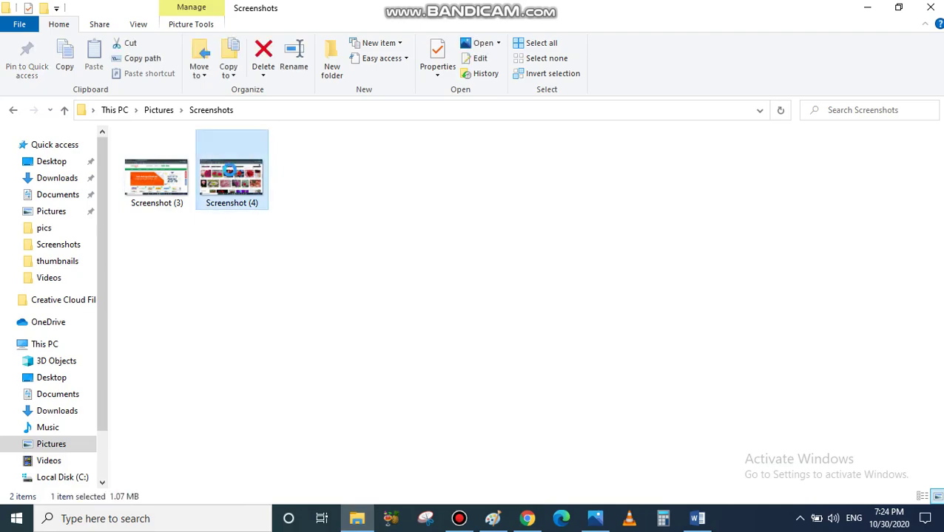
right_click(229, 169)
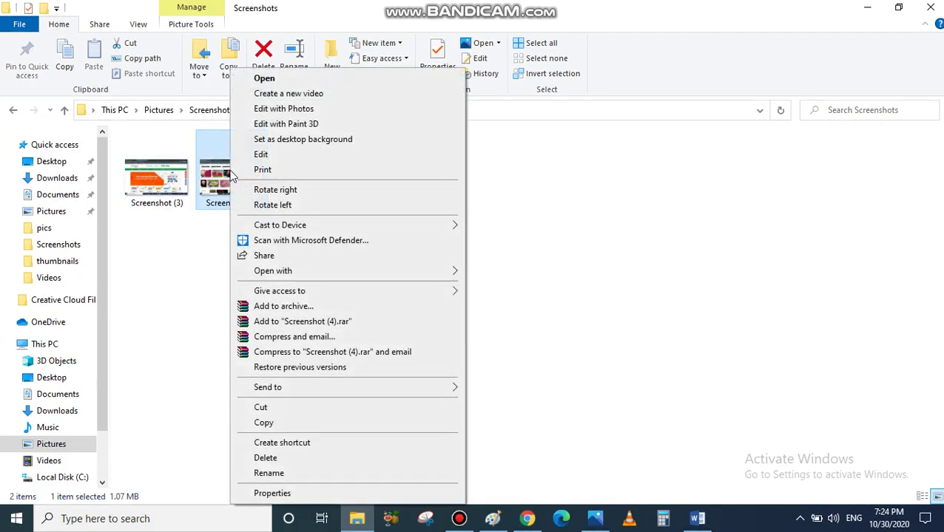
left_click(292, 77)
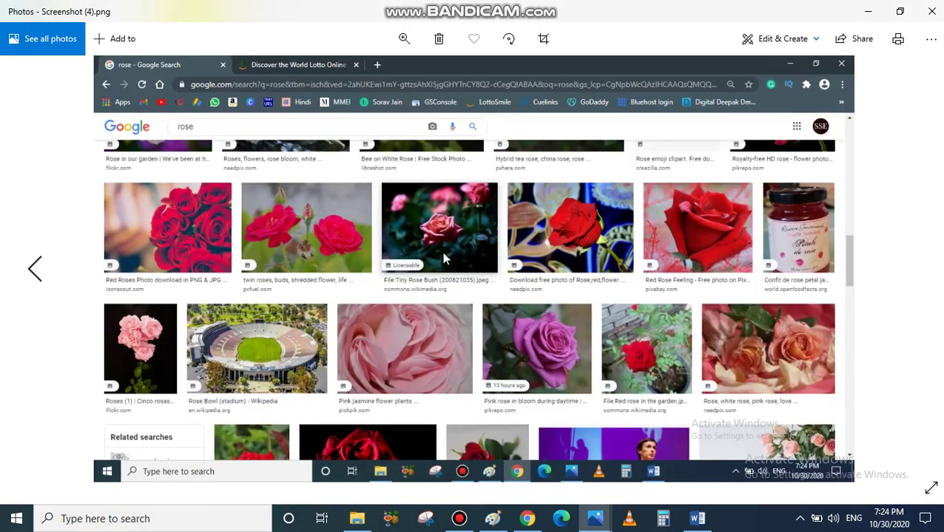
- Return to the rose image search results in Chrome
mouse_move(527, 518)
left_click(486, 471)
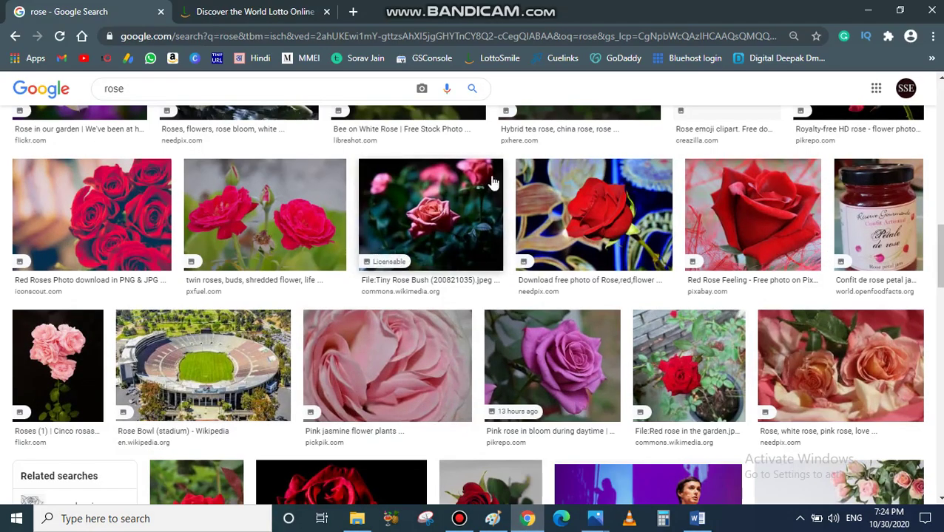
mouse_move(475, 527)
left_click(459, 521)
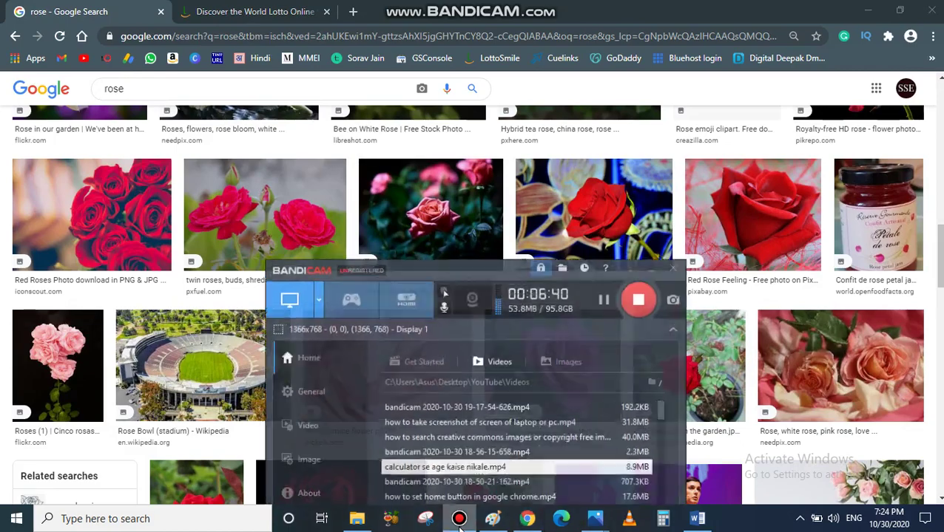
left_click(493, 519)
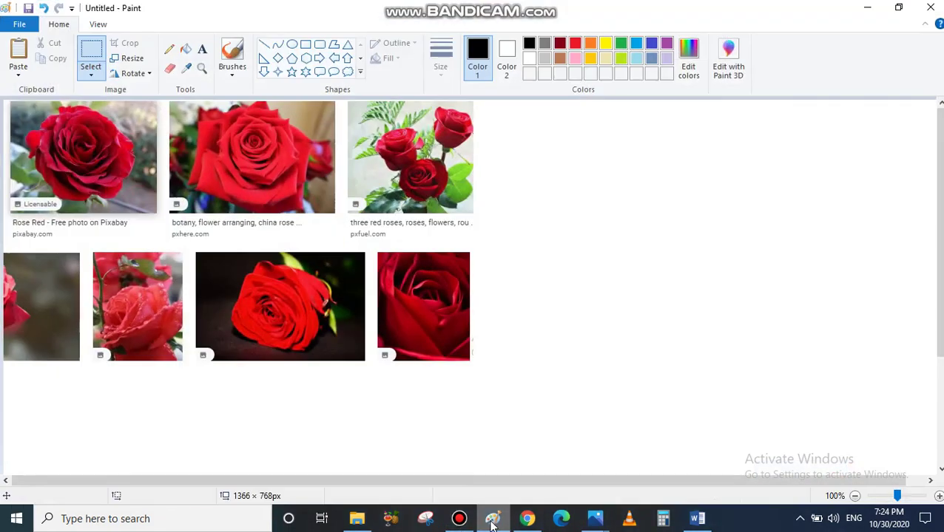
left_click(867, 8)
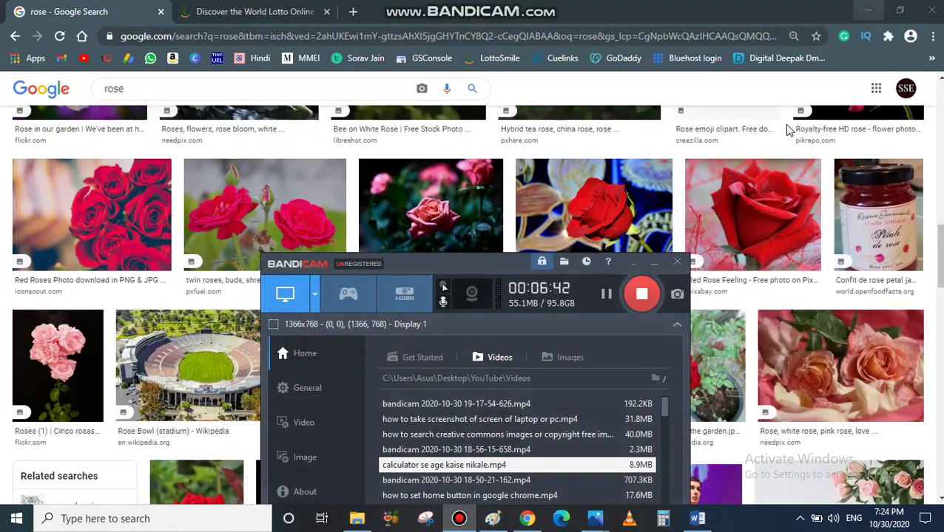
left_click(654, 263)
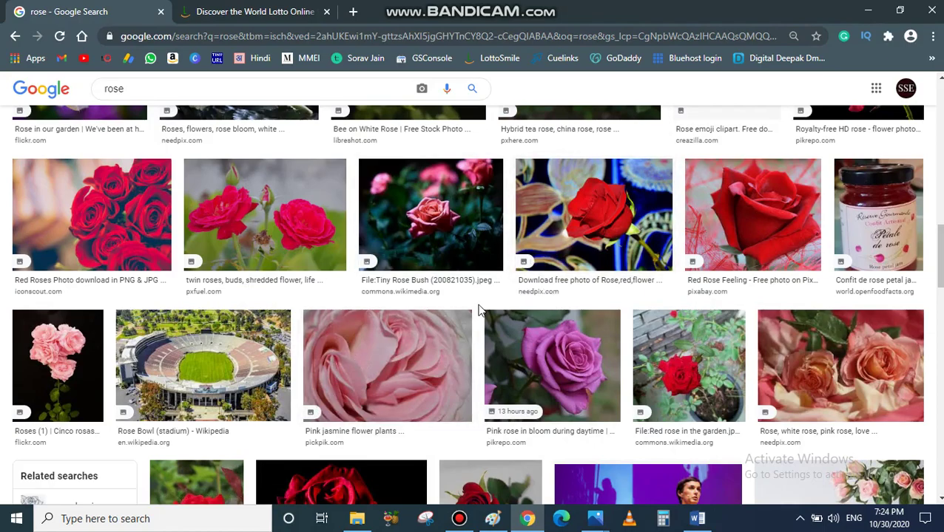
scroll(481, 308, "up", 1)
scroll(483, 304, "down", 5)
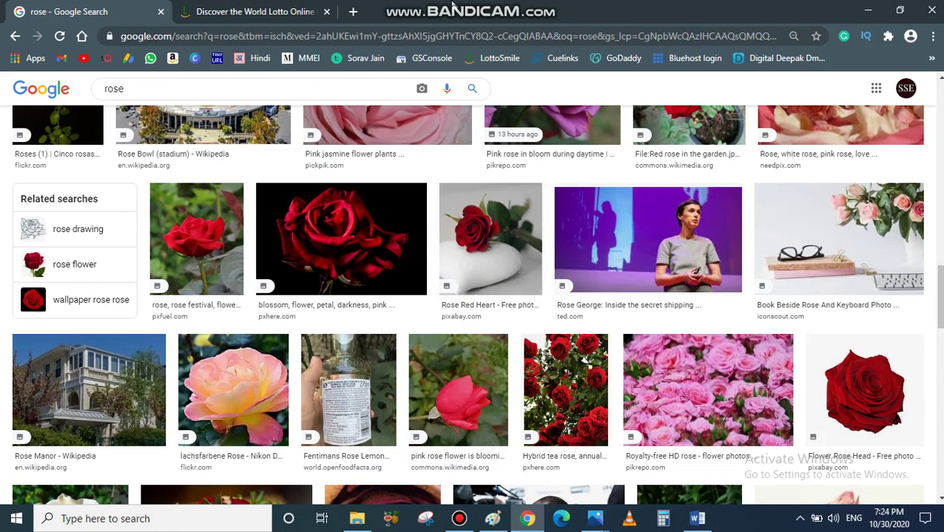
mouse_move(452, 5)
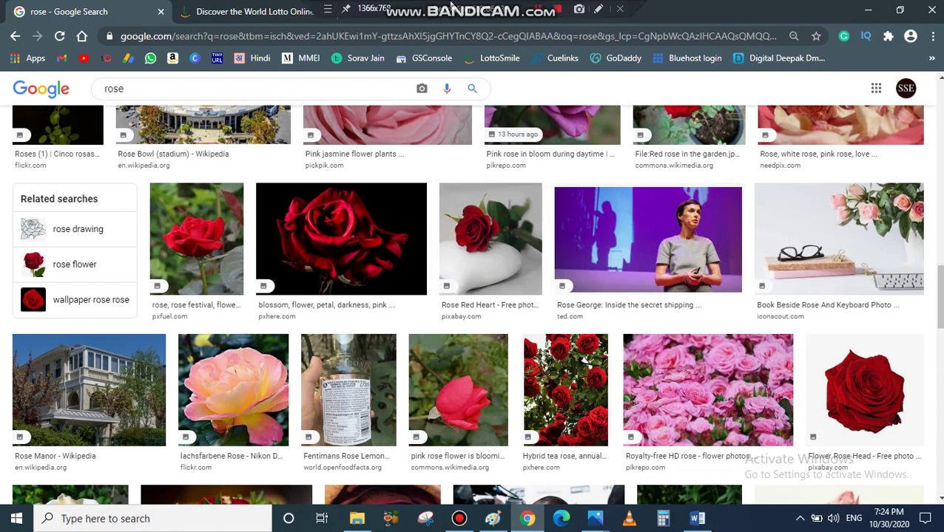